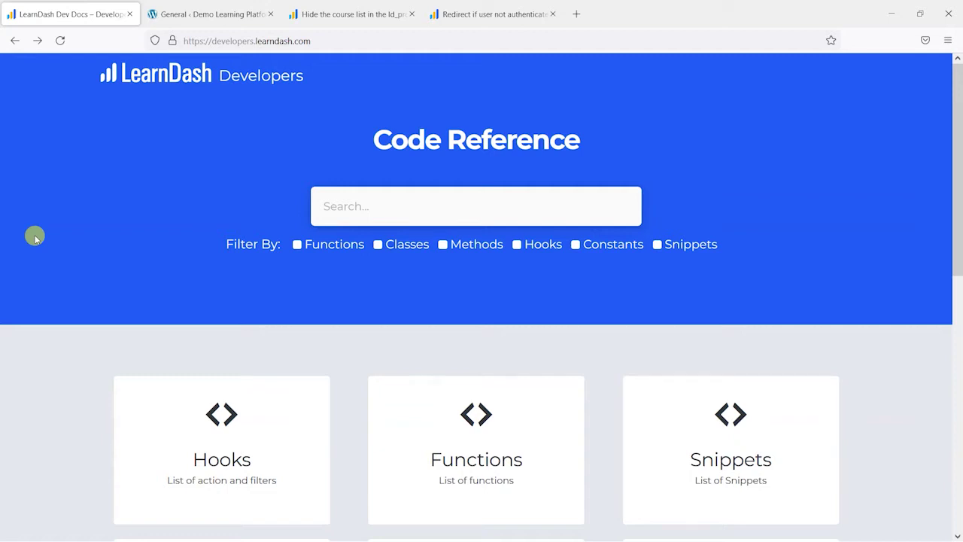
Step: Glance at the demo site's LearnDash settings, then return to the developer code reference
click(196, 14)
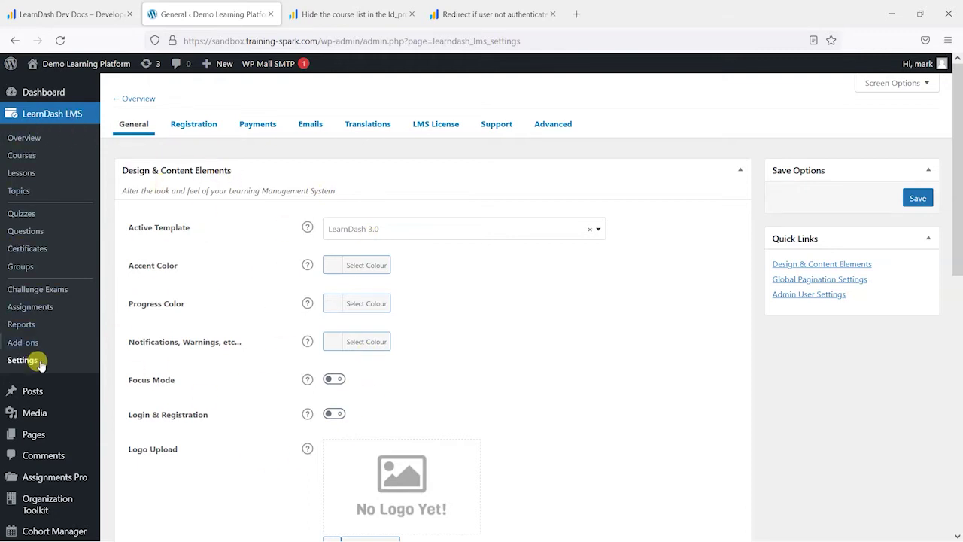
click(93, 6)
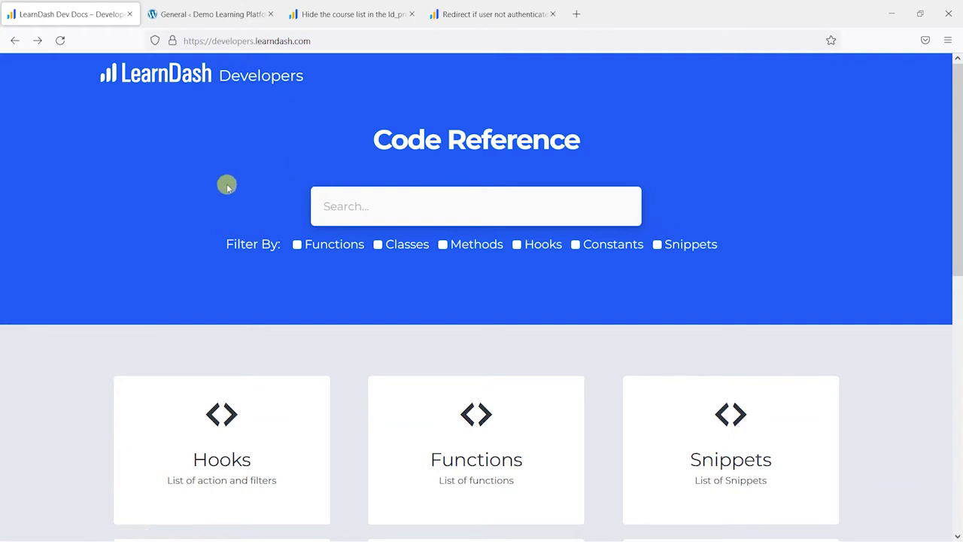
scroll(195, 233, down, 3)
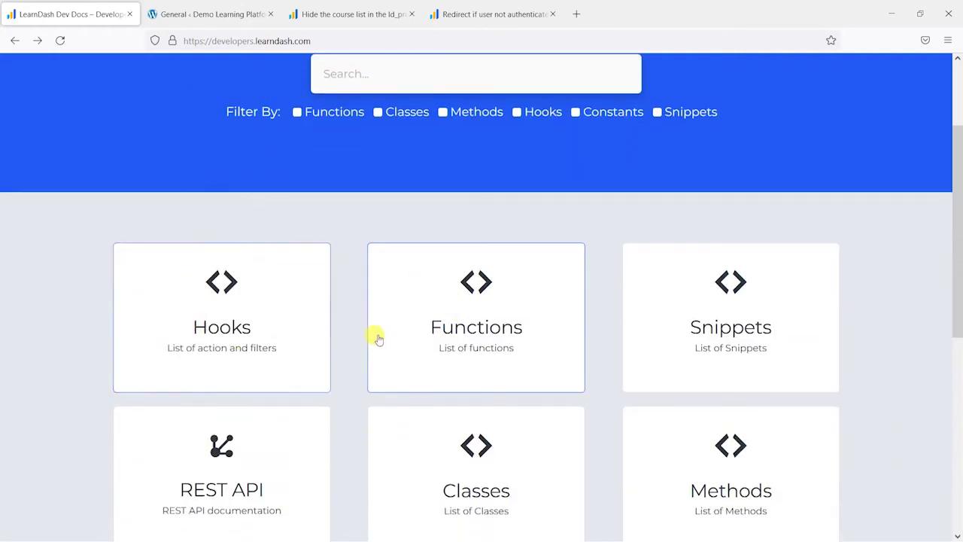
scroll(176, 297, down, 3)
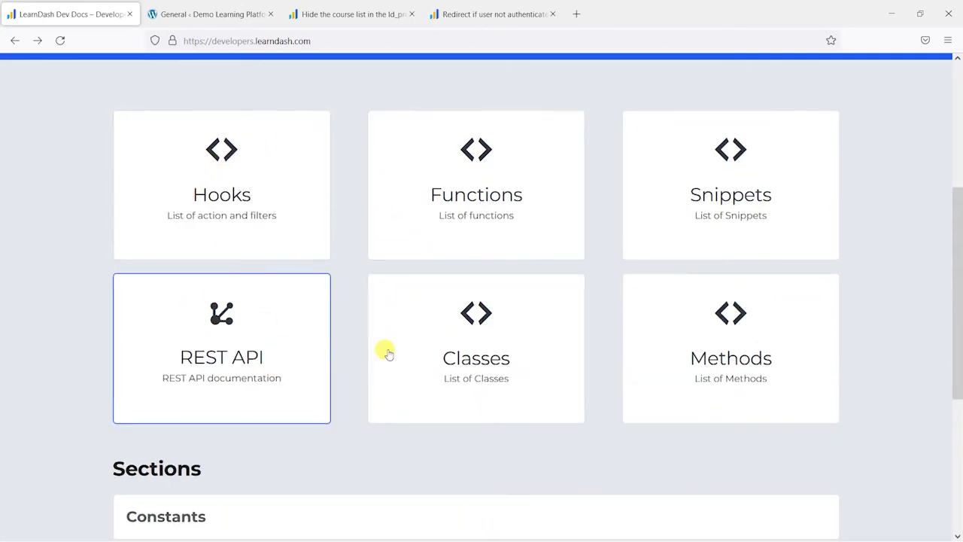
scroll(282, 222, up, 2)
scroll(322, 384, up, 5)
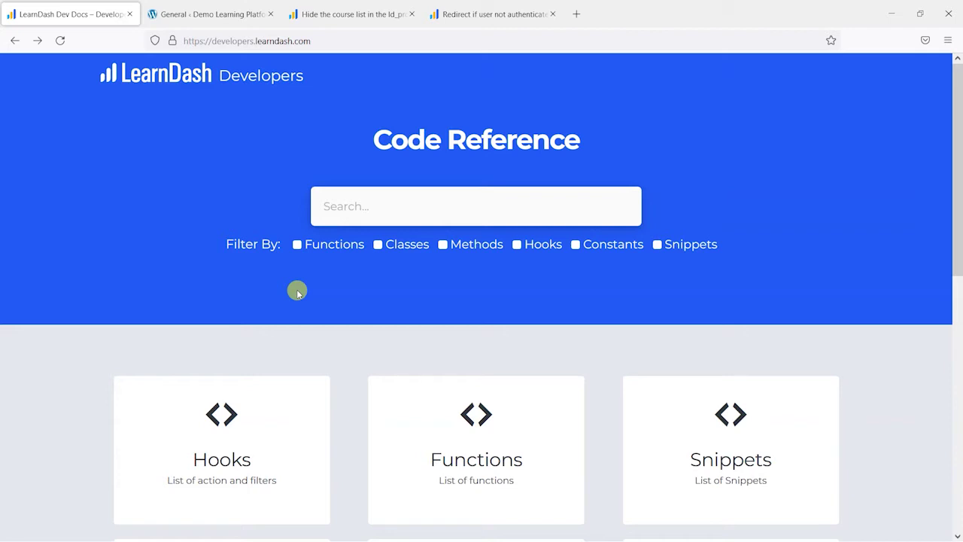
scroll(748, 233, down, 2)
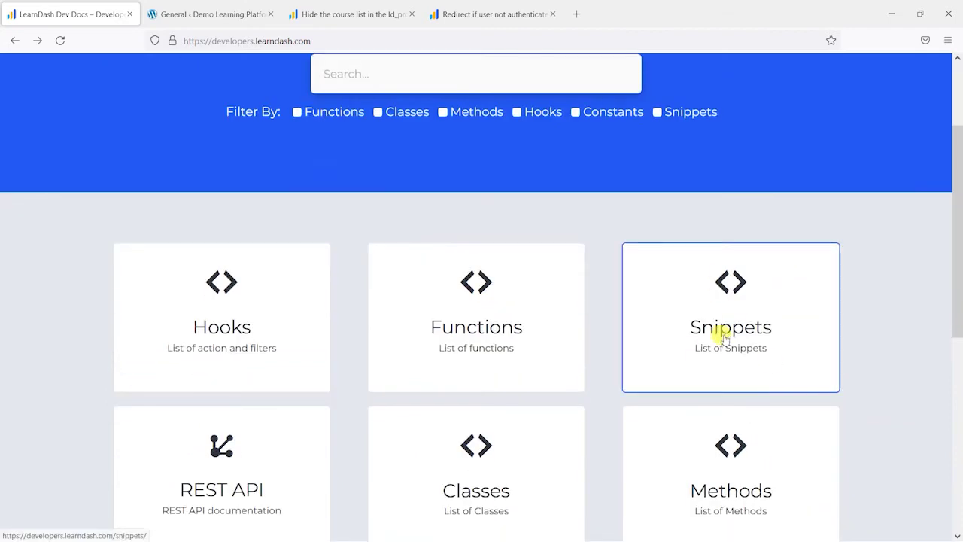
Step: Browse the Snippets list, then go back to the Code Reference home page
click(738, 316)
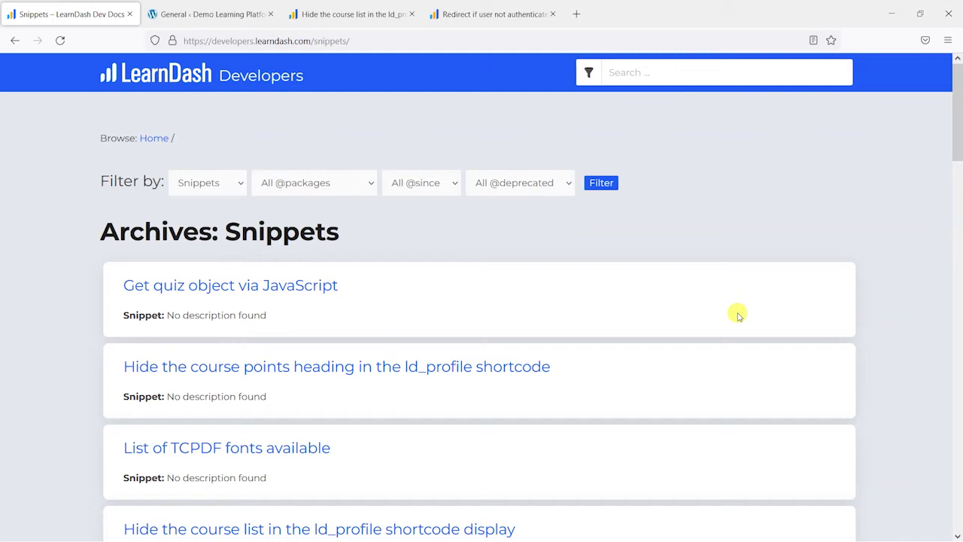
scroll(602, 322, down, 5)
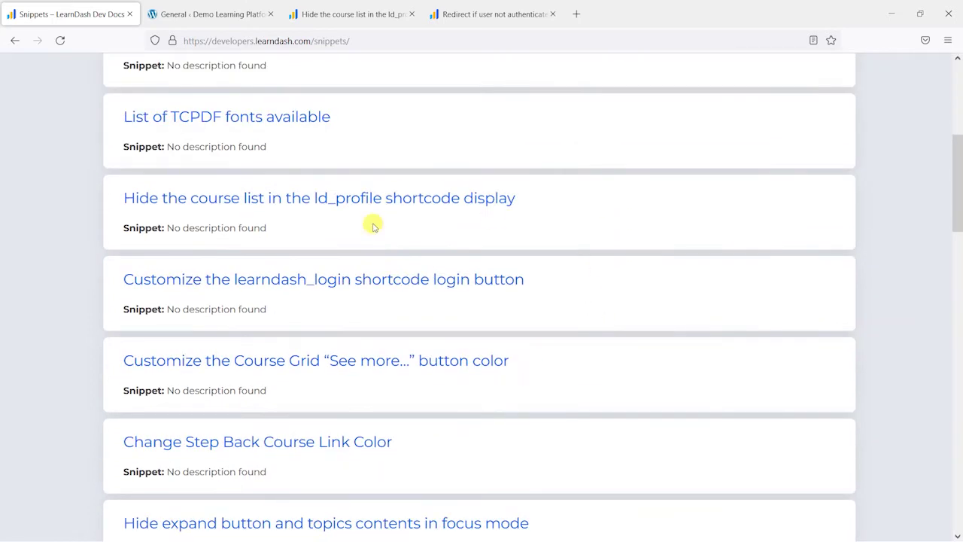
scroll(384, 286, down, 3)
scroll(388, 270, up, 4)
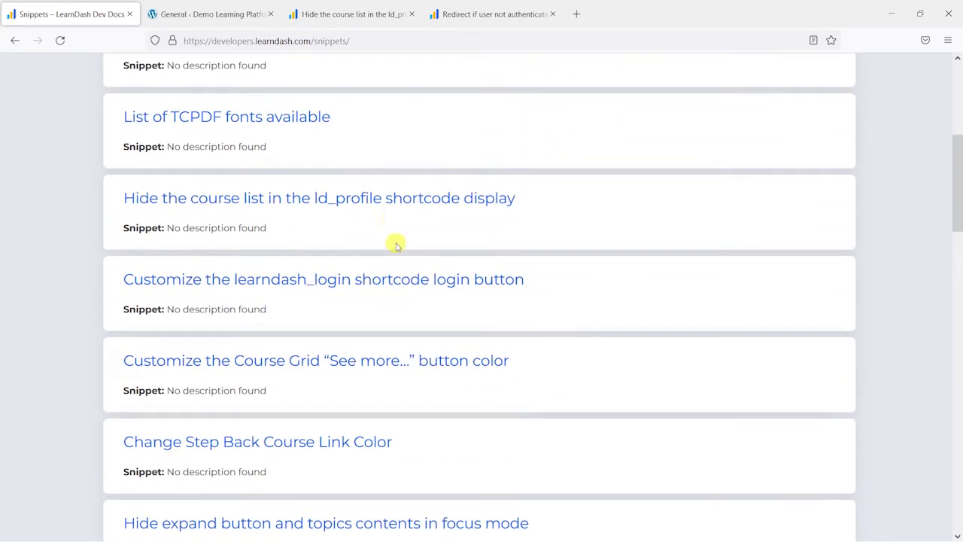
scroll(418, 199, up, 3)
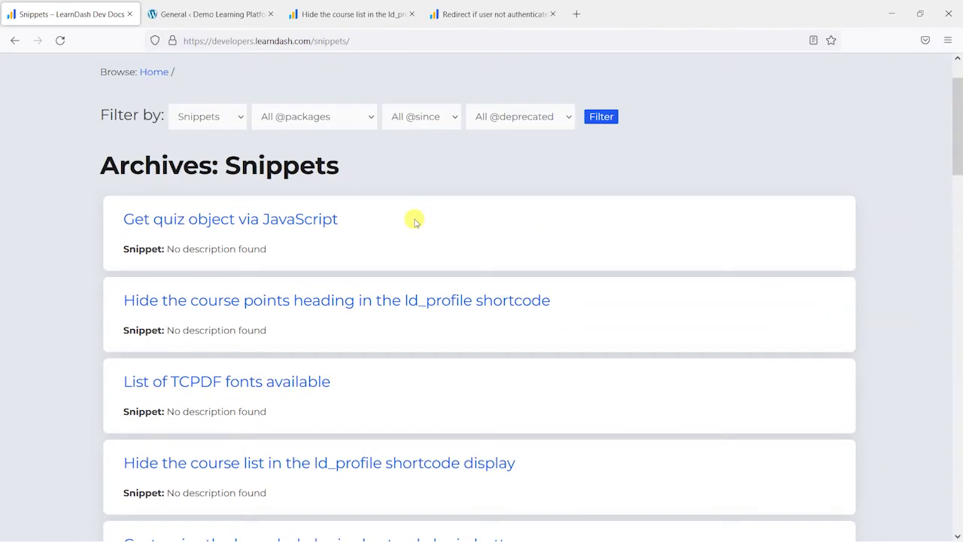
scroll(414, 216, up, 1)
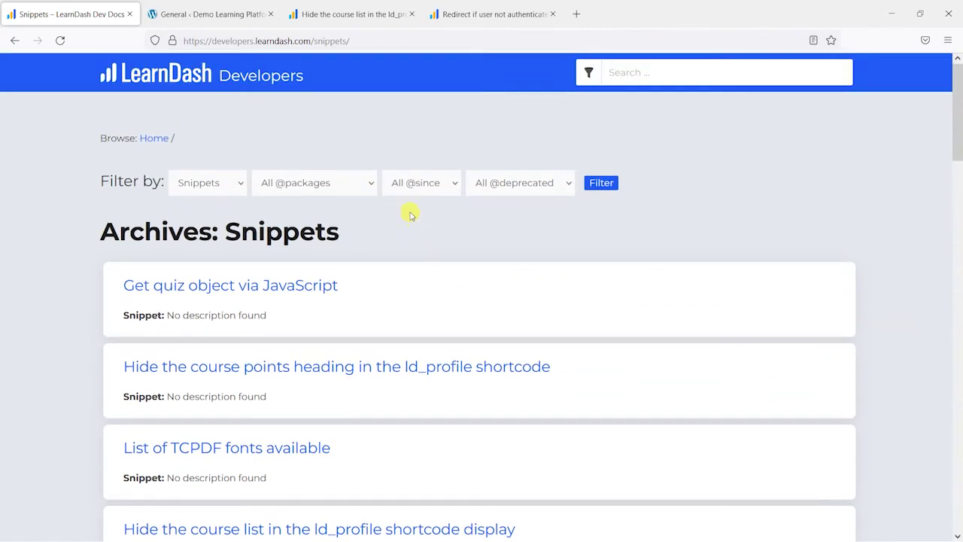
click(15, 41)
scroll(490, 262, up, 2)
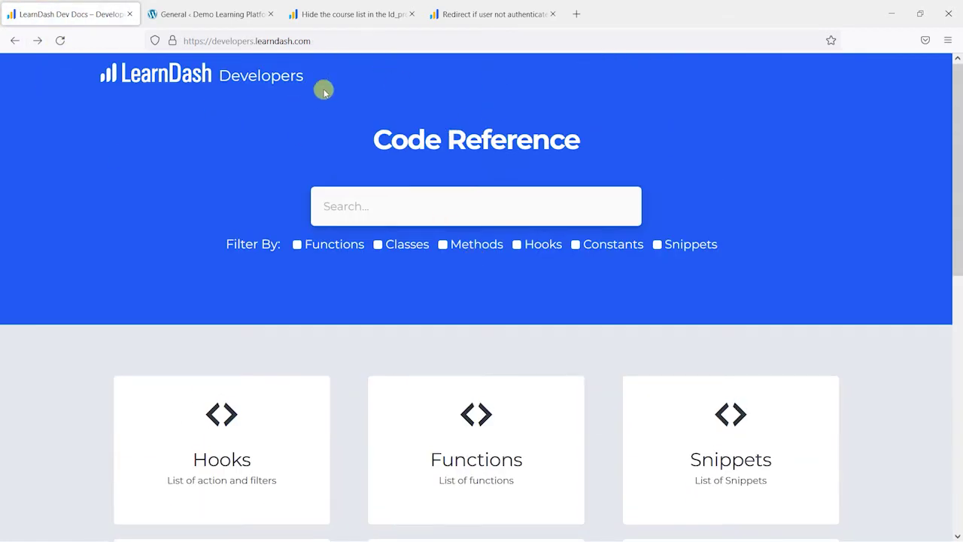
scroll(715, 245, down, 3)
Step: Reopen the Snippets archive and scroll down to the pagination links at the bottom
click(725, 243)
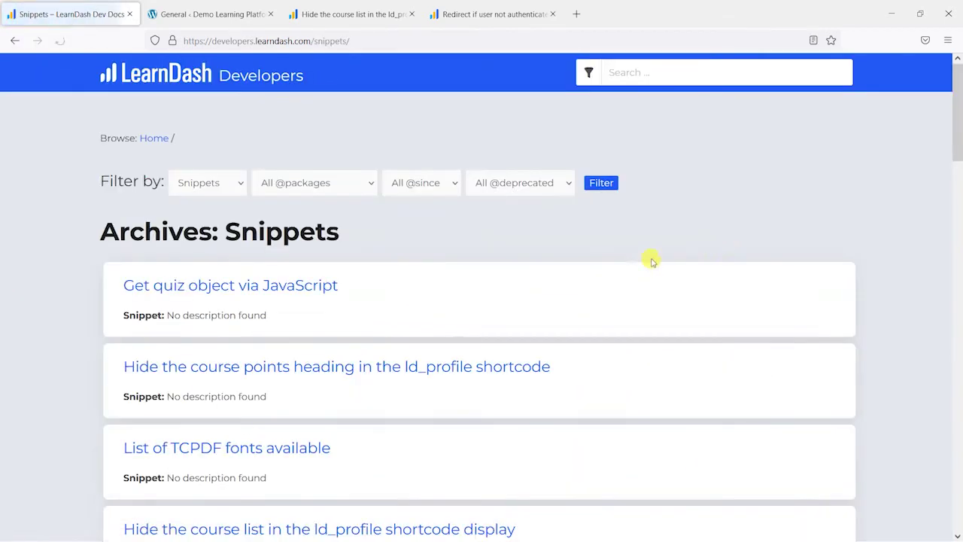
scroll(87, 259, down, 2)
scroll(86, 257, down, 1)
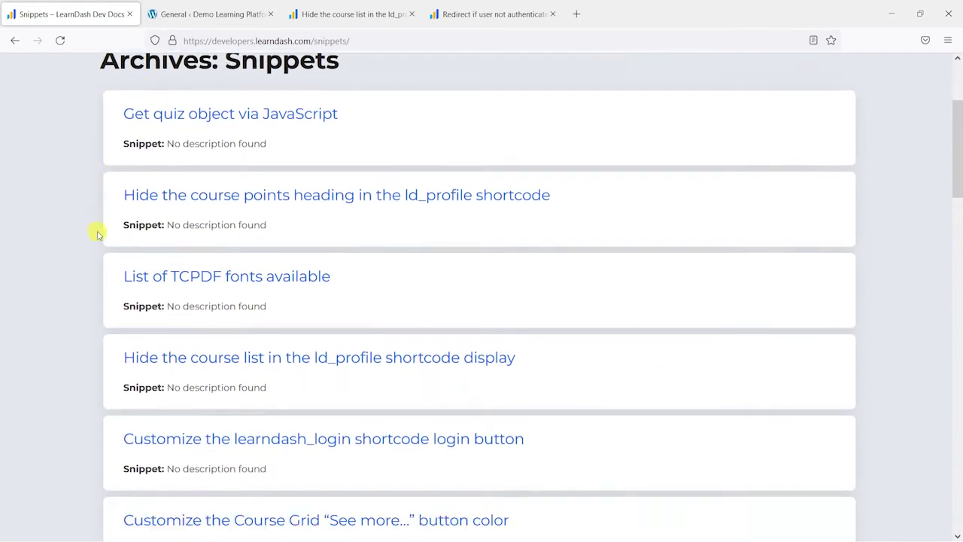
scroll(89, 259, down, 4)
scroll(94, 263, down, 2)
scroll(102, 269, down, 4)
scroll(120, 274, down, 3)
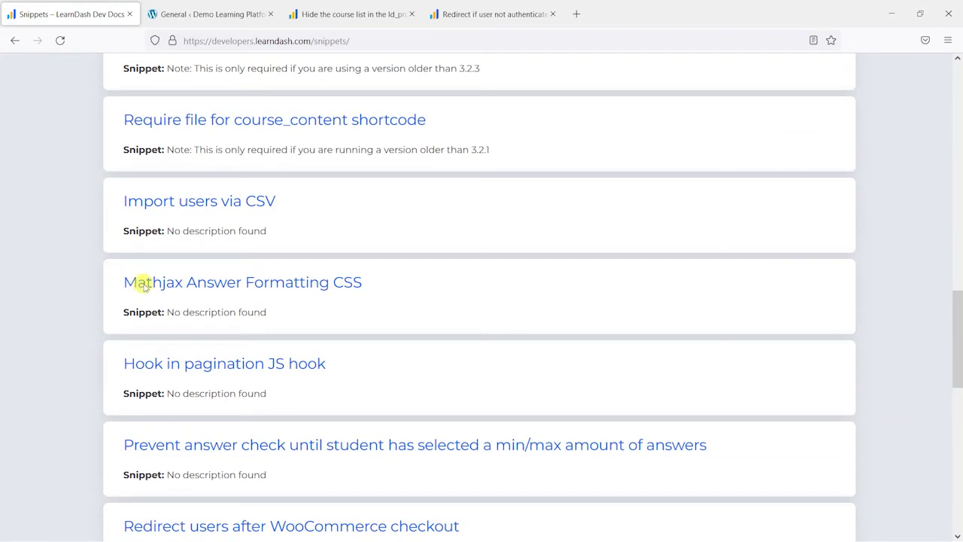
scroll(173, 273, up, 5)
scroll(225, 240, up, 4)
scroll(362, 247, up, 2)
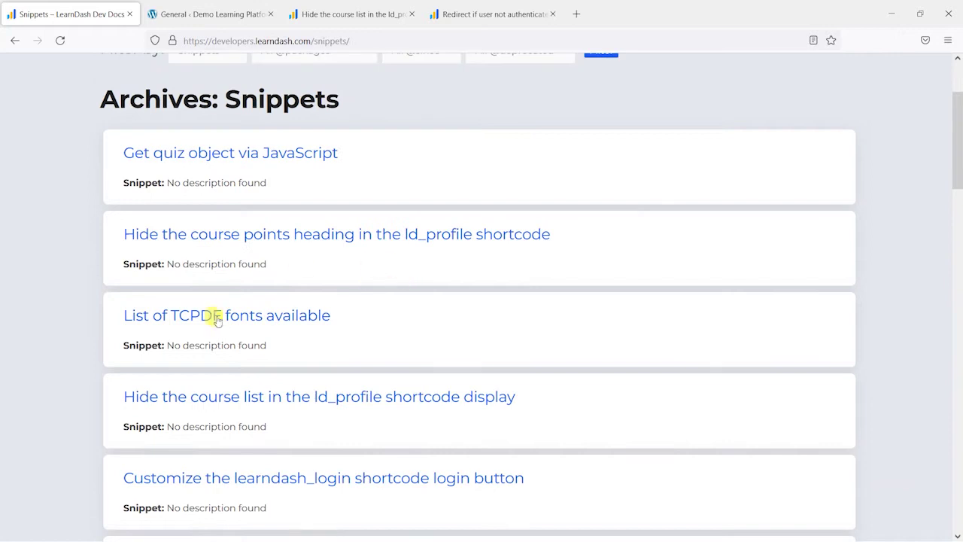
scroll(203, 331, down, 1)
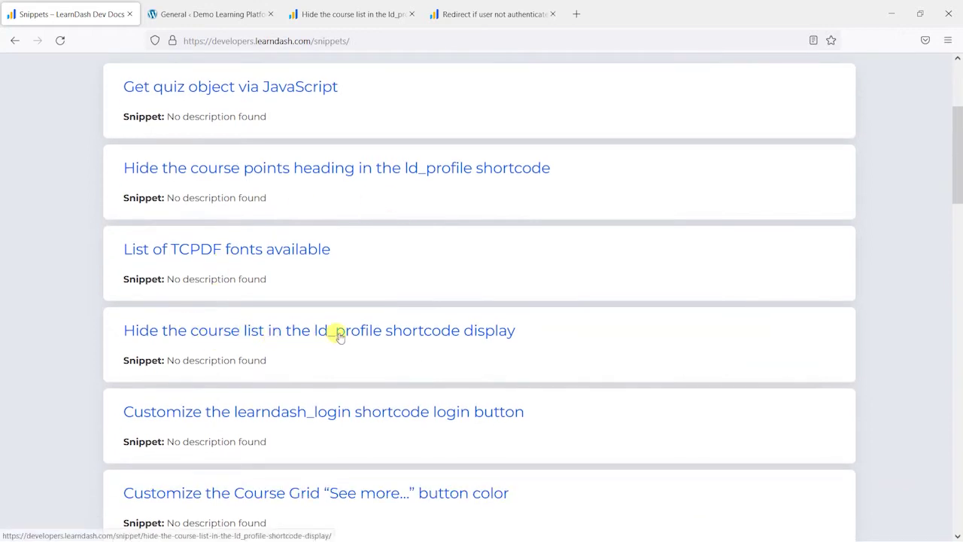
scroll(489, 317, down, 3)
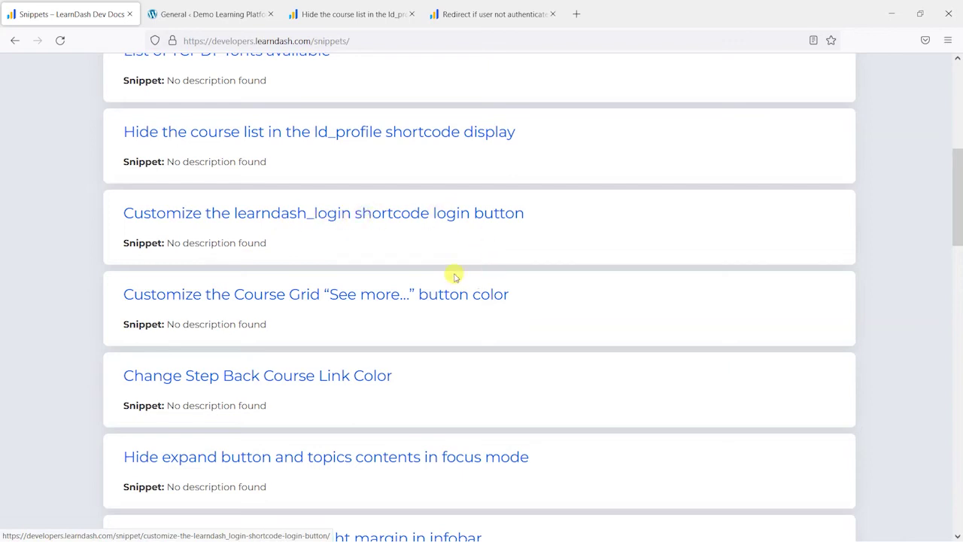
scroll(392, 248, down, 3)
scroll(245, 241, down, 2)
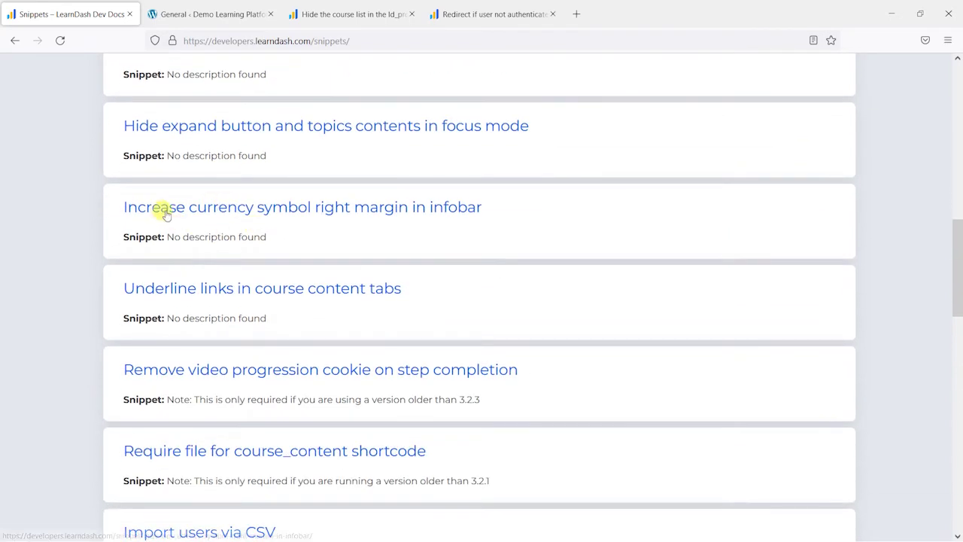
scroll(242, 253, down, 2)
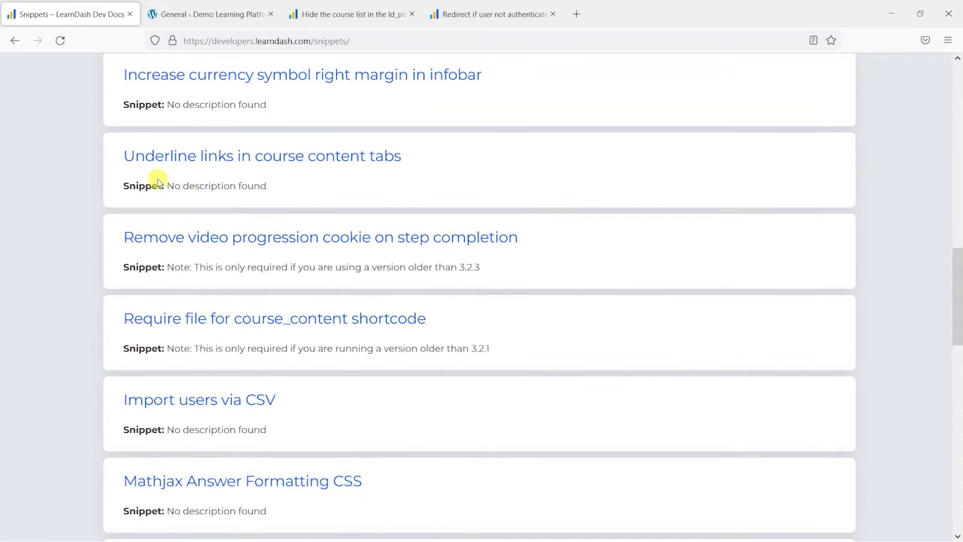
scroll(206, 256, down, 2)
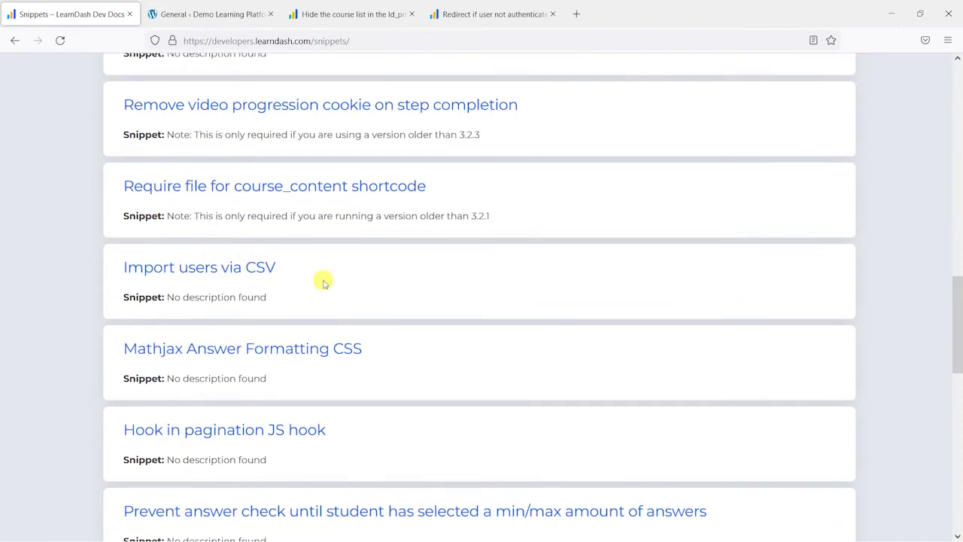
scroll(322, 279, down, 2)
scroll(318, 231, down, 2)
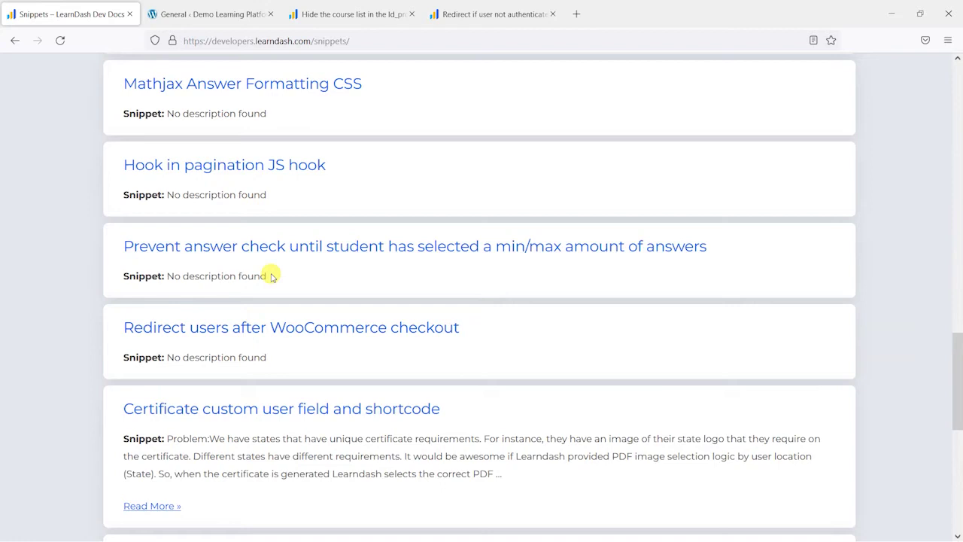
scroll(64, 332, down, 1)
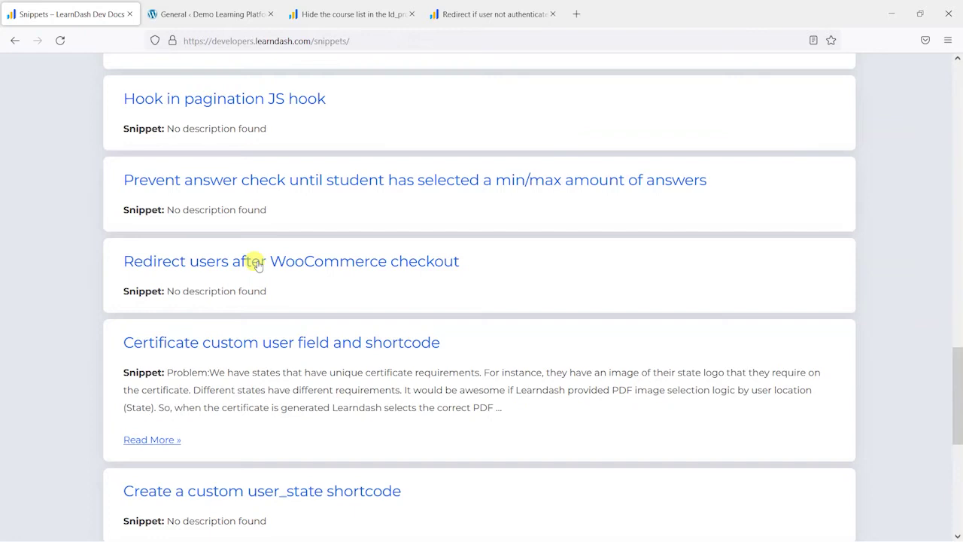
scroll(599, 291, down, 2)
scroll(608, 294, down, 2)
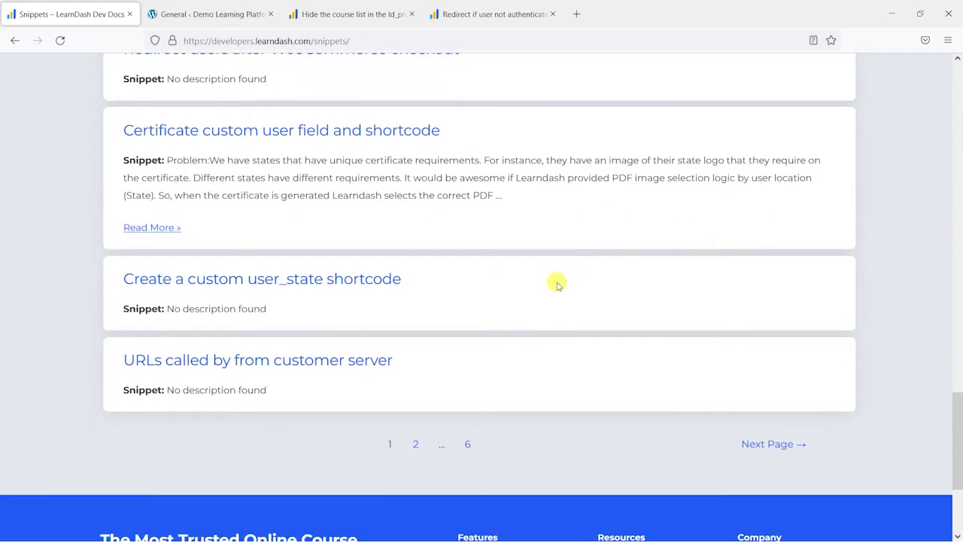
scroll(554, 282, down, 1)
click(468, 326)
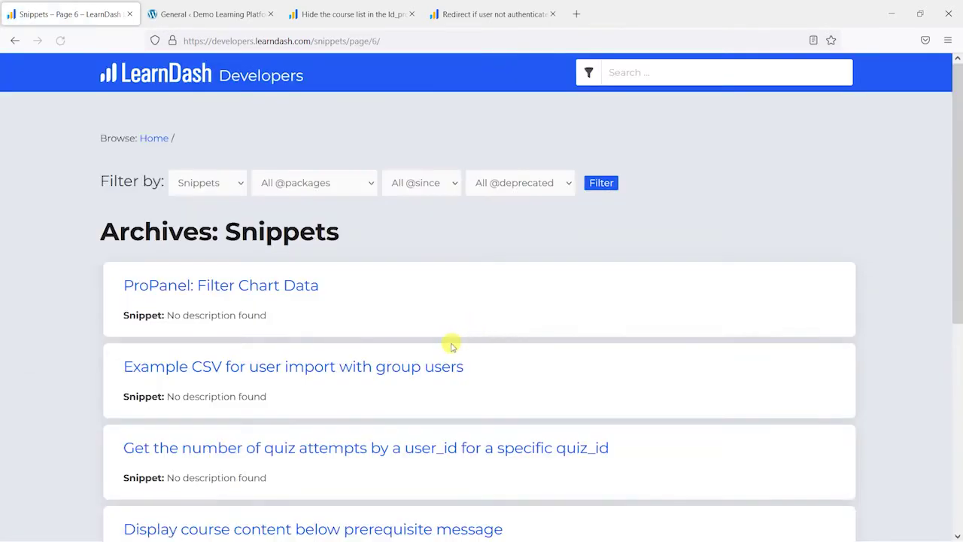
scroll(452, 340, down, 5)
click(547, 251)
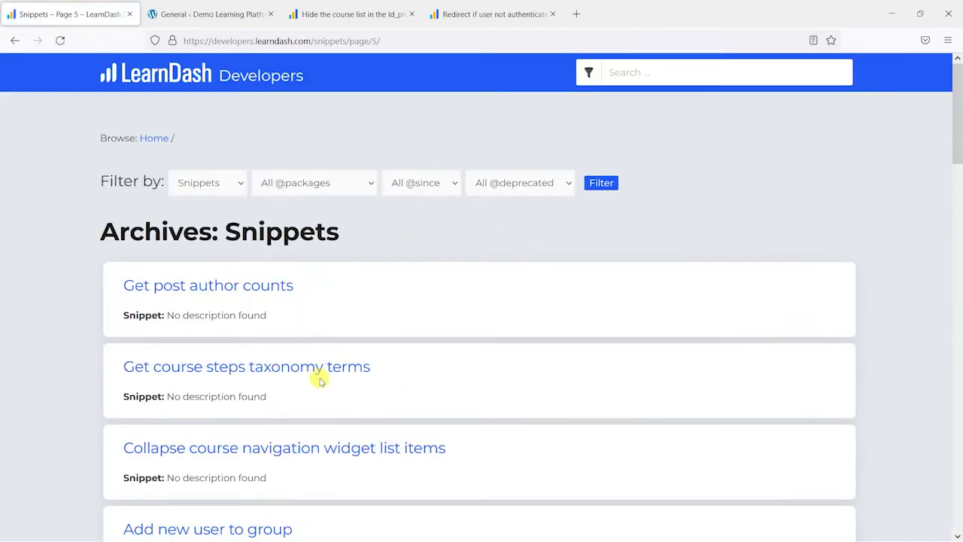
scroll(324, 380, down, 5)
scroll(328, 391, down, 3)
scroll(328, 399, down, 3)
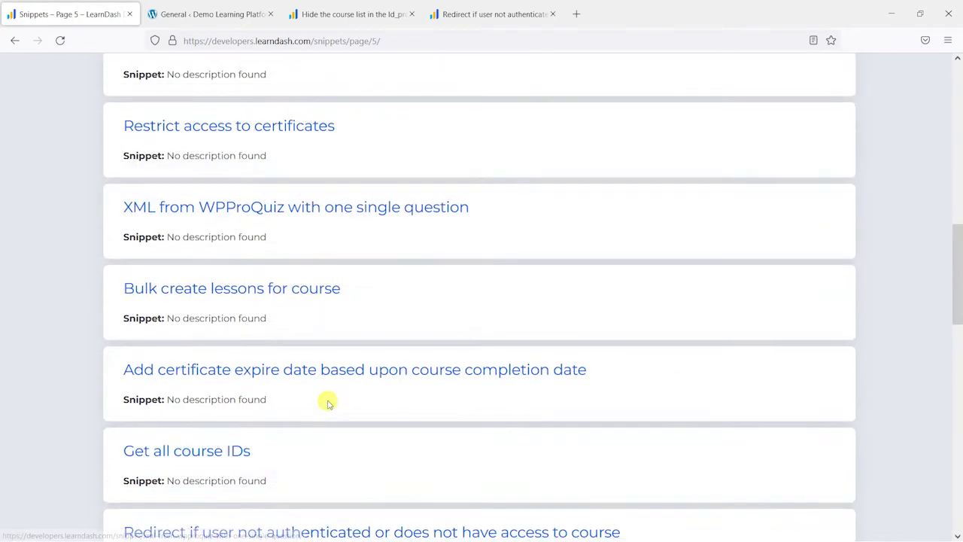
scroll(328, 404, up, 3)
scroll(453, 428, up, 1)
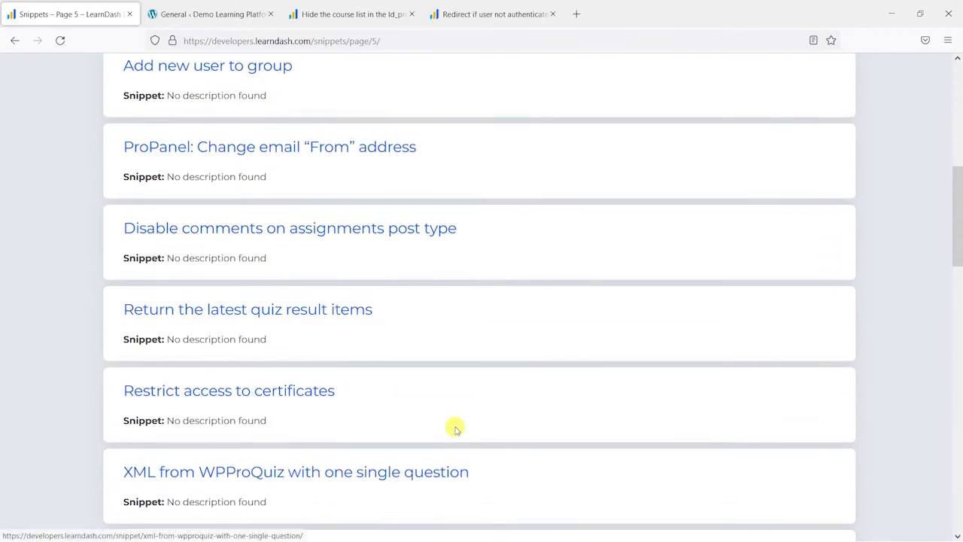
scroll(456, 429, up, 1)
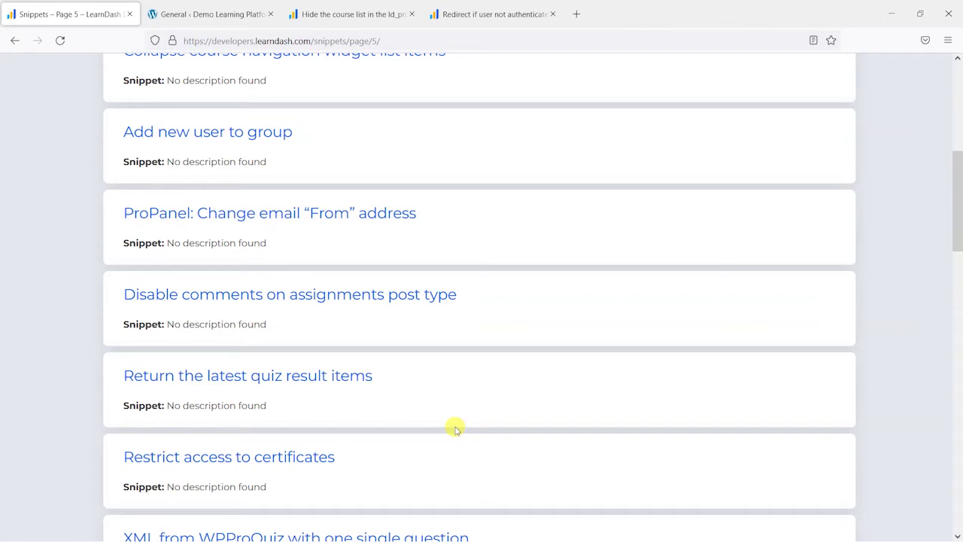
scroll(429, 420, up, 5)
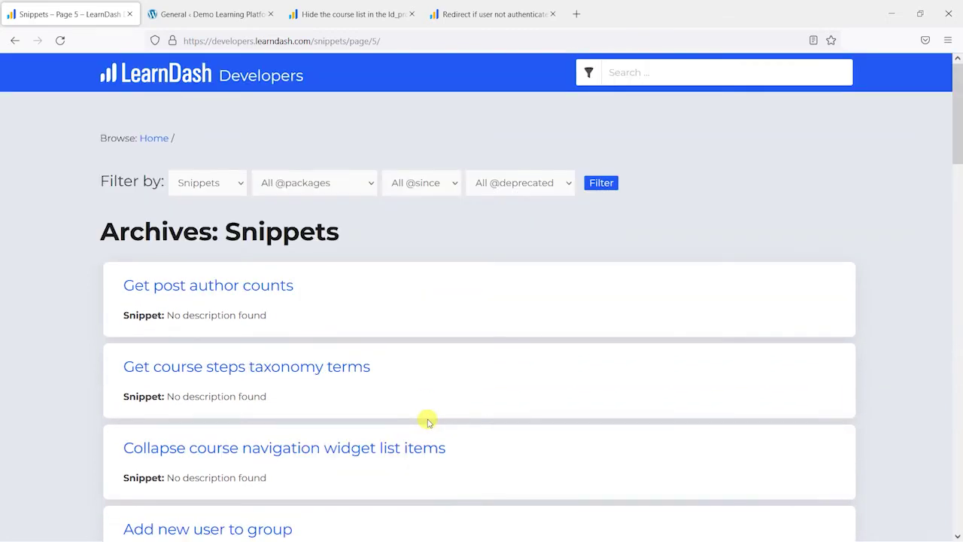
scroll(369, 308, down, 3)
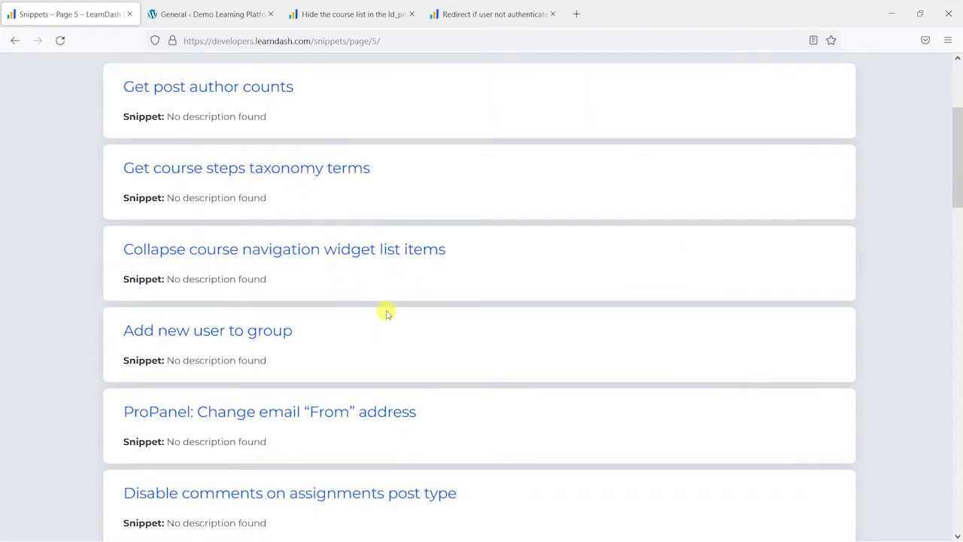
scroll(422, 355, down, 2)
scroll(422, 355, down, 2)
scroll(422, 355, up, 2)
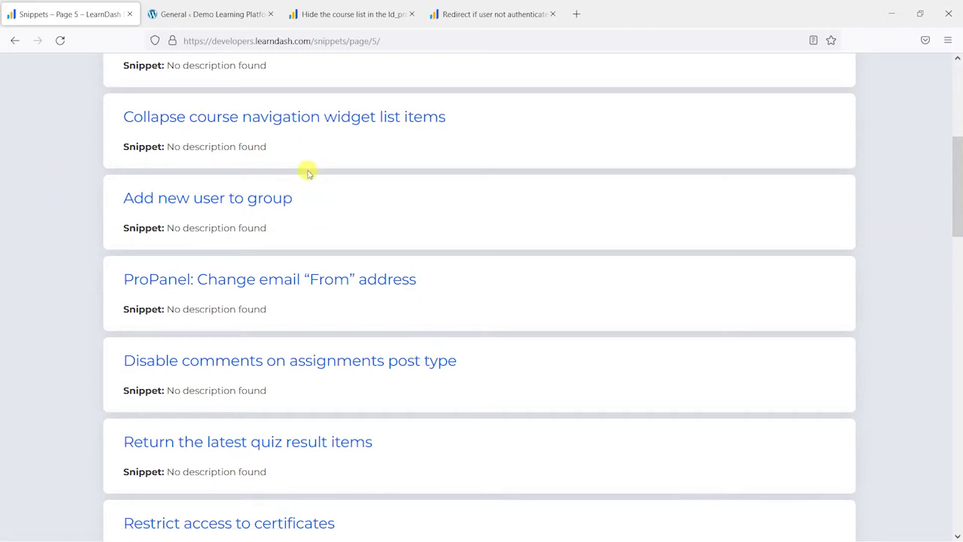
scroll(311, 239, up, 5)
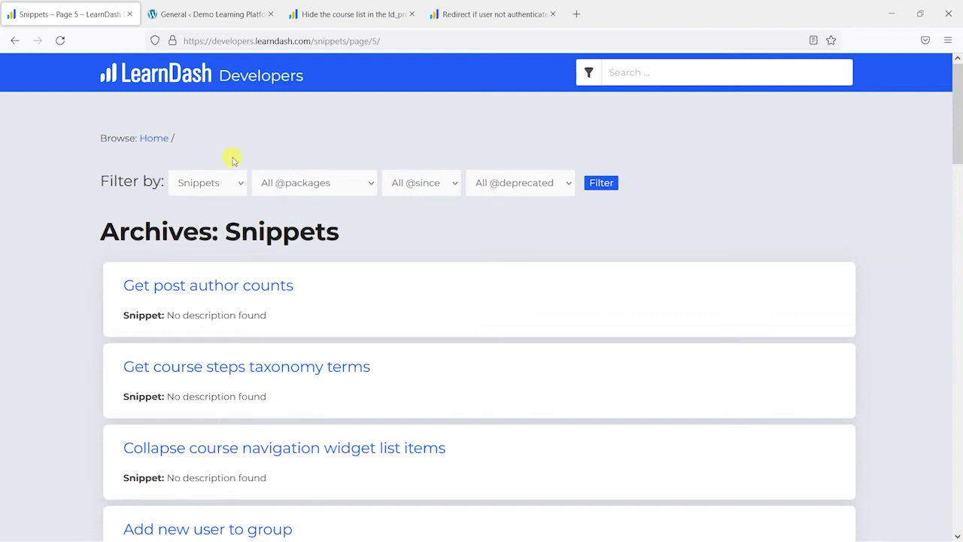
Step: Close the Snippets archive and open the site's Profile page from the front end
click(130, 13)
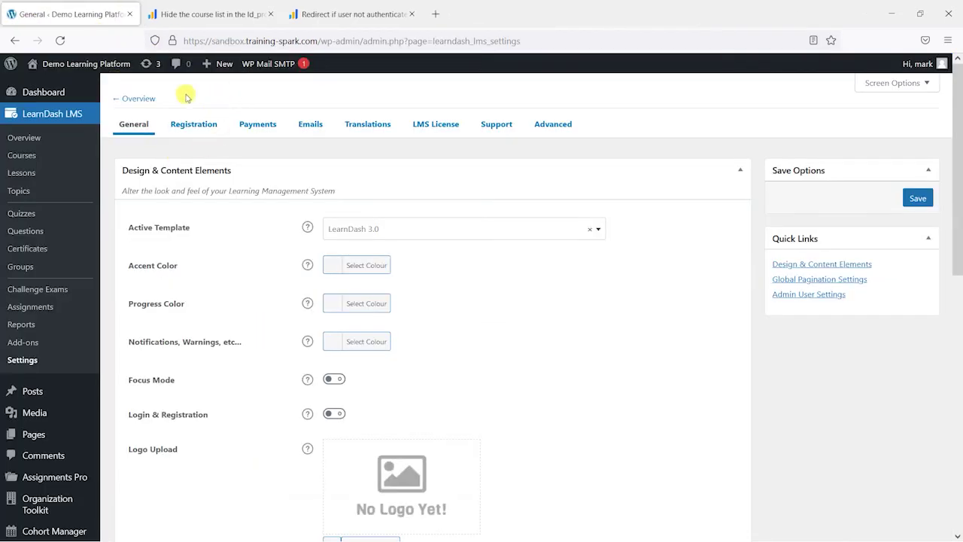
mouse_move(86, 63)
click(88, 88)
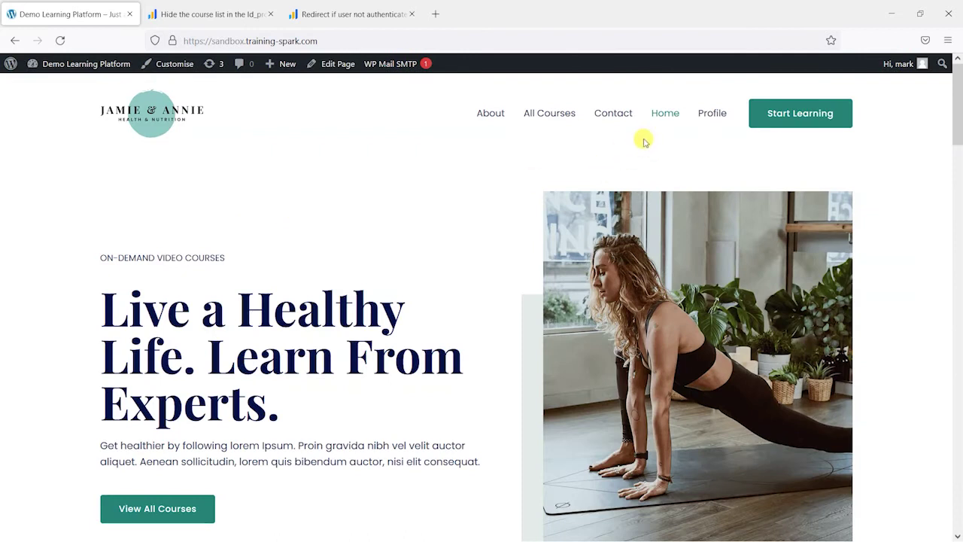
click(700, 114)
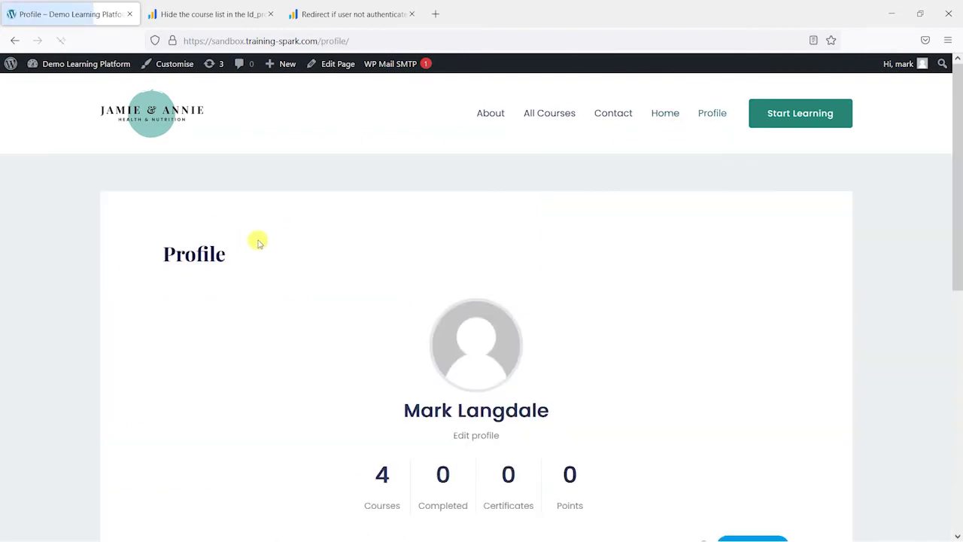
scroll(259, 244, down, 3)
scroll(258, 243, down, 2)
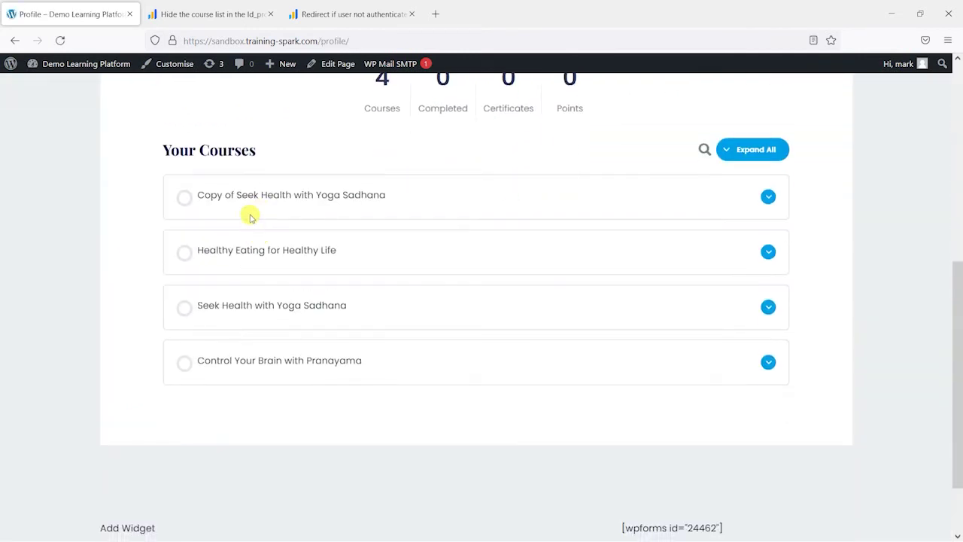
Step: Compare the 'Hide the course list' snippet with the Profile page's enrolled course list
click(204, 12)
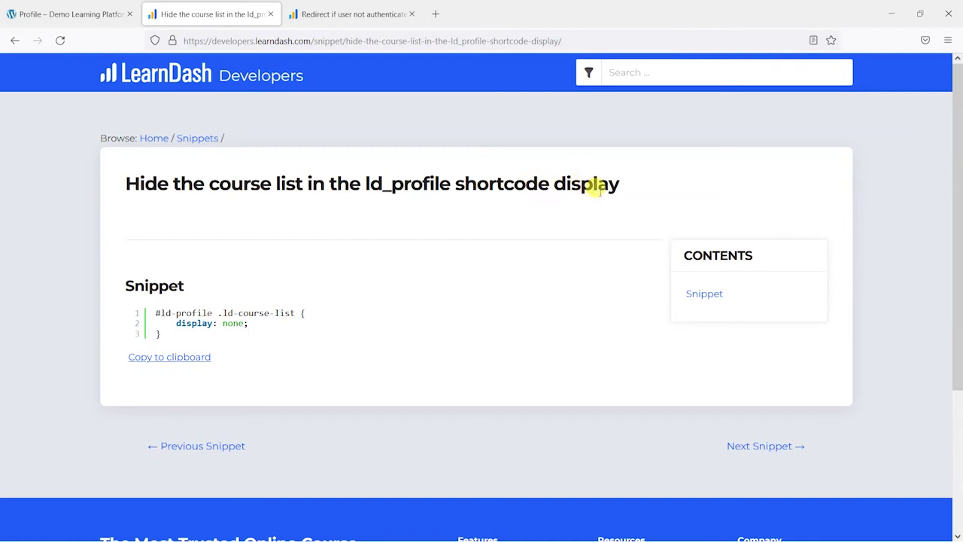
click(66, 9)
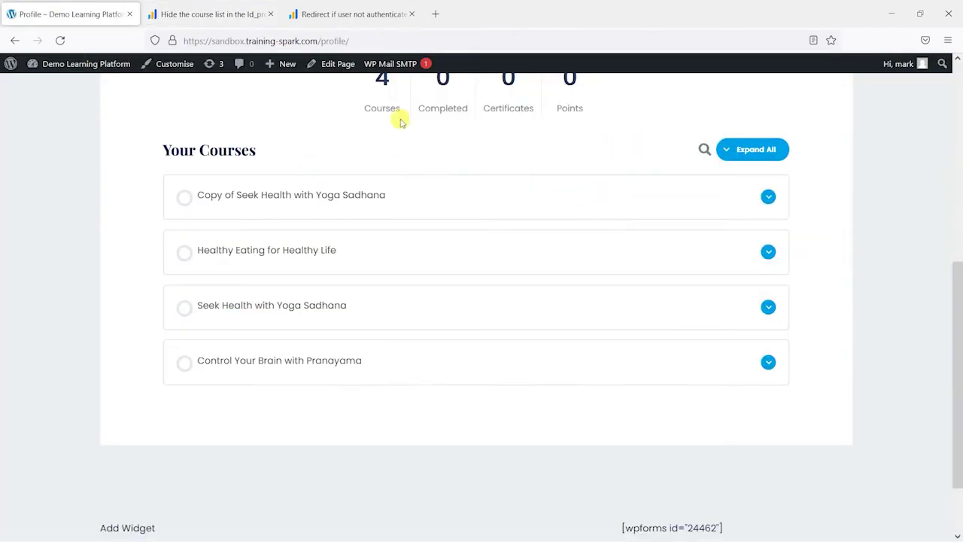
scroll(413, 238, up, 3)
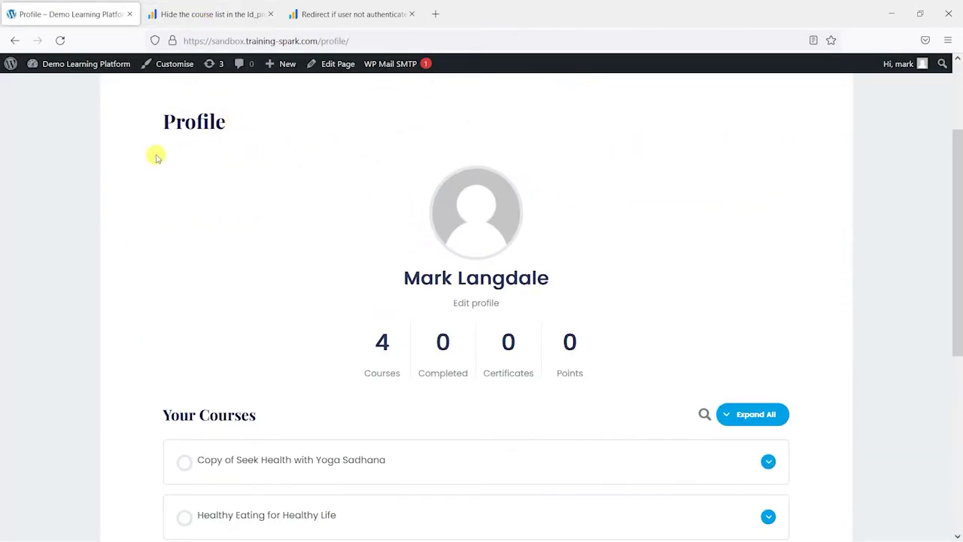
scroll(173, 294, down, 2)
scroll(769, 340, down, 2)
scroll(763, 301, up, 4)
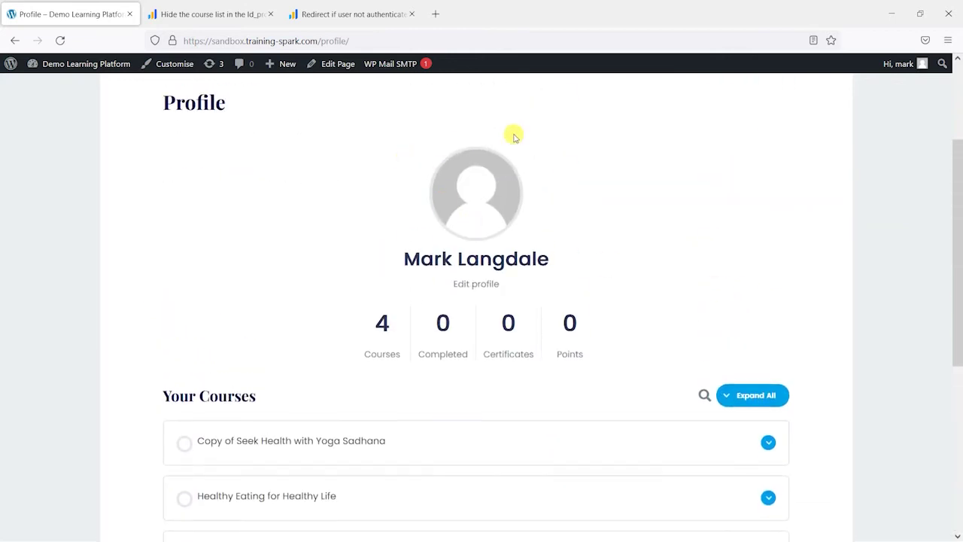
scroll(436, 240, down, 3)
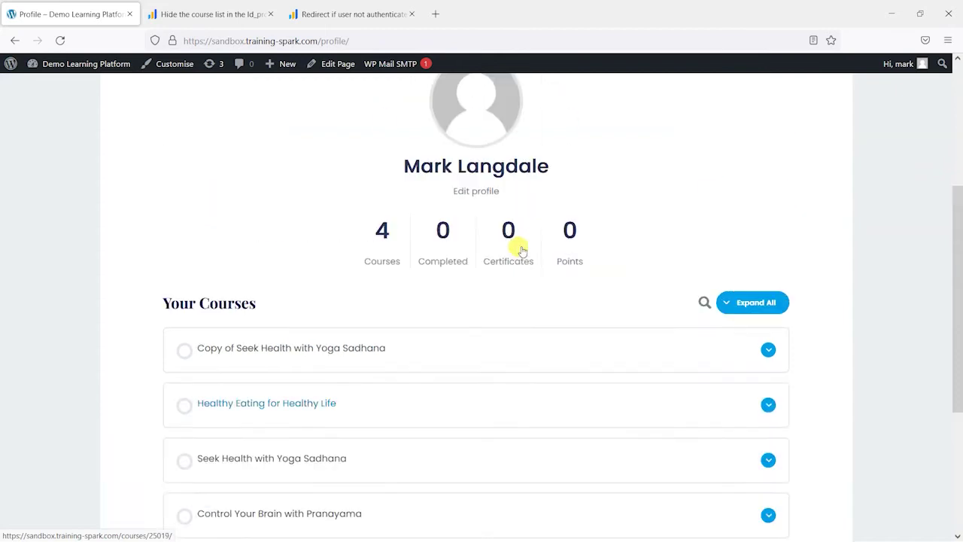
scroll(519, 196, up, 2)
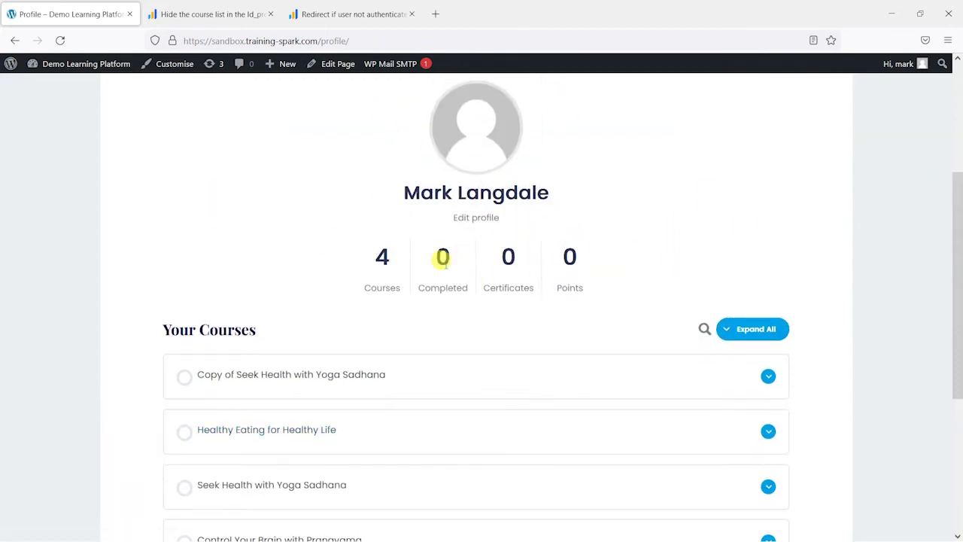
scroll(246, 201, down, 2)
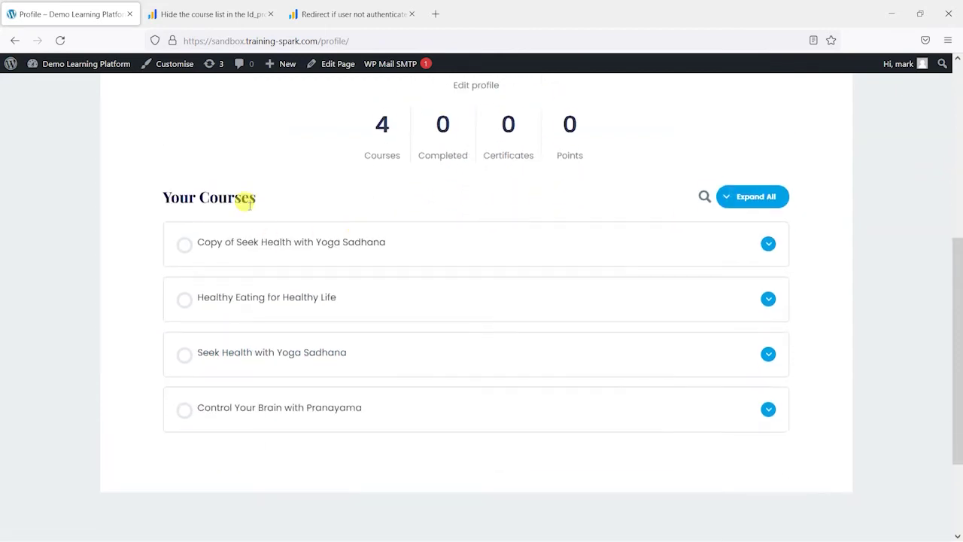
click(197, 14)
click(124, 16)
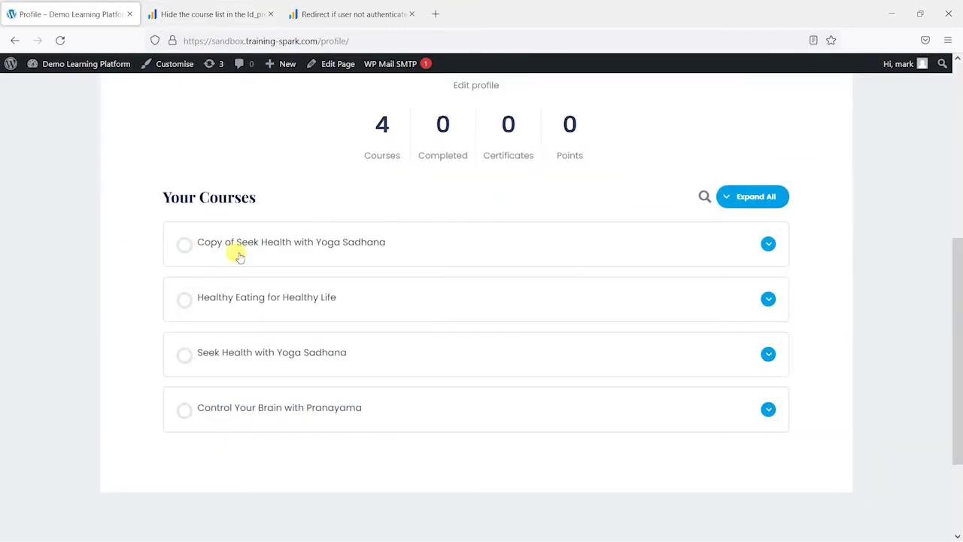
scroll(447, 413, up, 3)
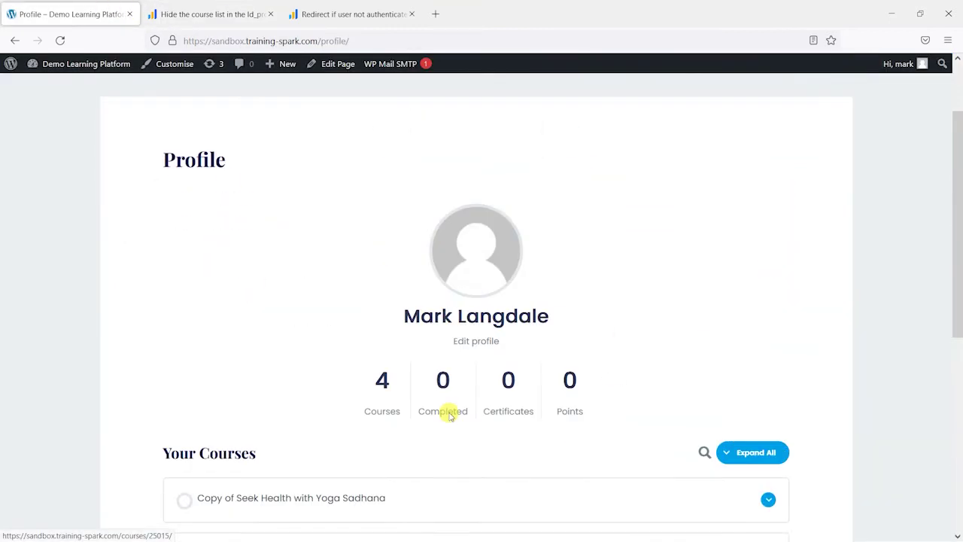
Step: Switch to the 'Hide the course list' snippet and copy its ld_profile CSS rule
click(181, 11)
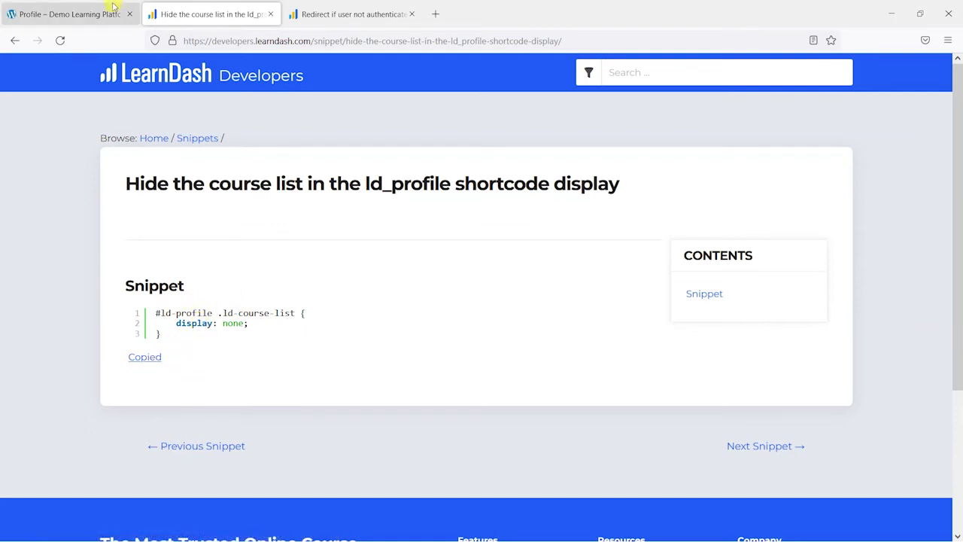
Step: Paste the ld_profile course-list-hiding CSS into Additional CSS and publish it
click(75, 6)
scroll(392, 299, up, 2)
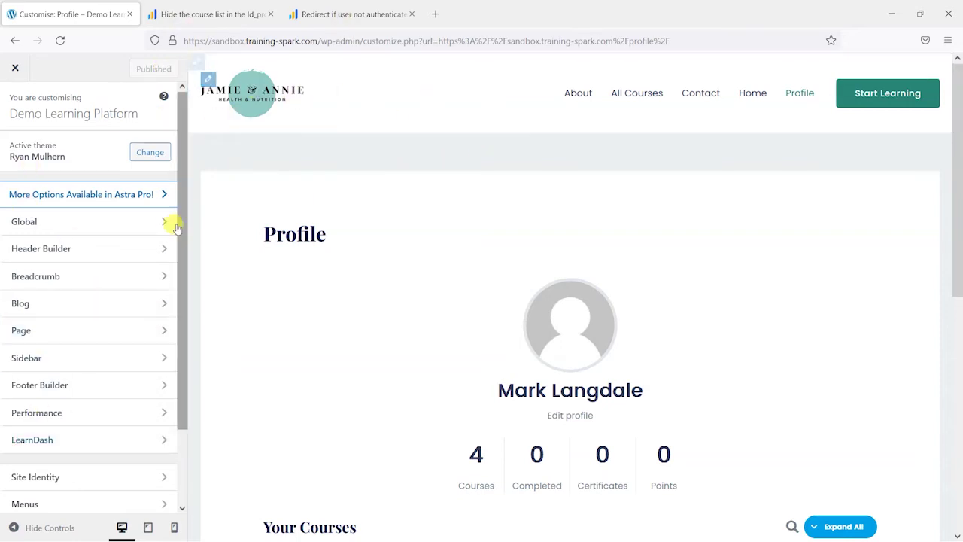
scroll(651, 256, down, 3)
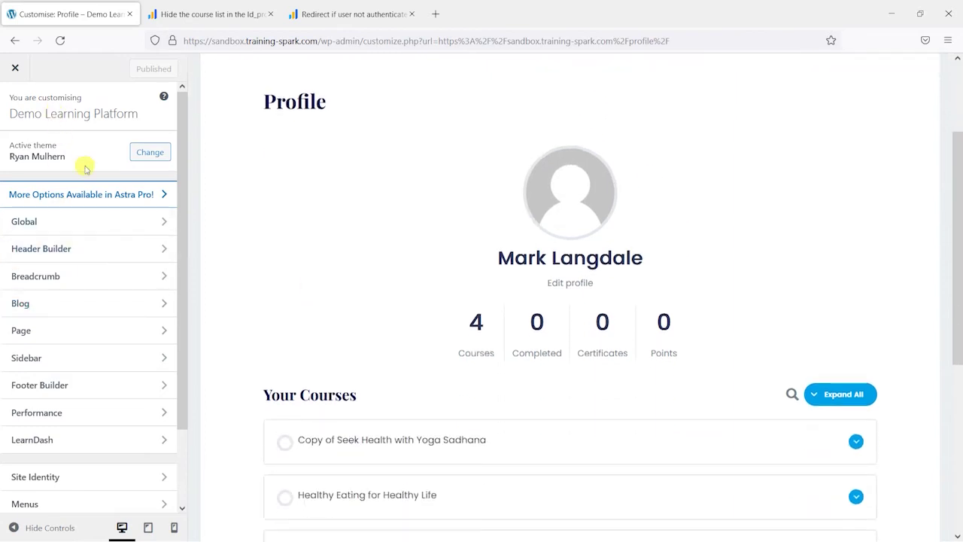
scroll(106, 301, down, 1)
scroll(112, 308, down, 2)
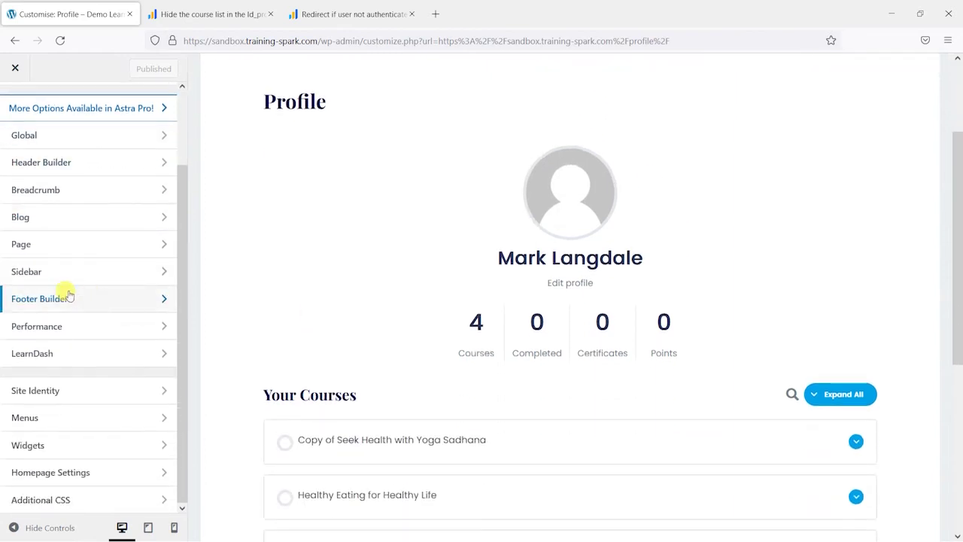
click(60, 499)
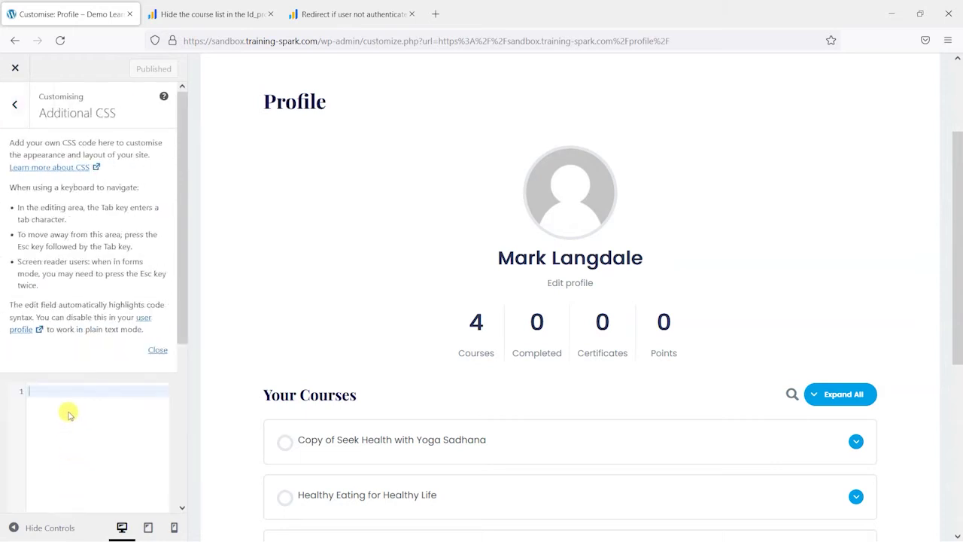
text(#ld-profile .ld-course-list {     display: none; })
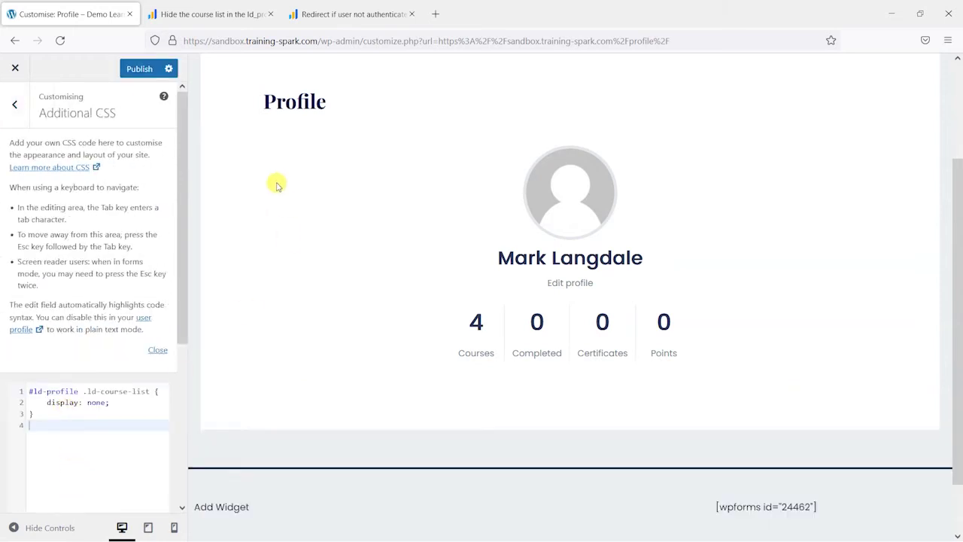
scroll(493, 175, down, 2)
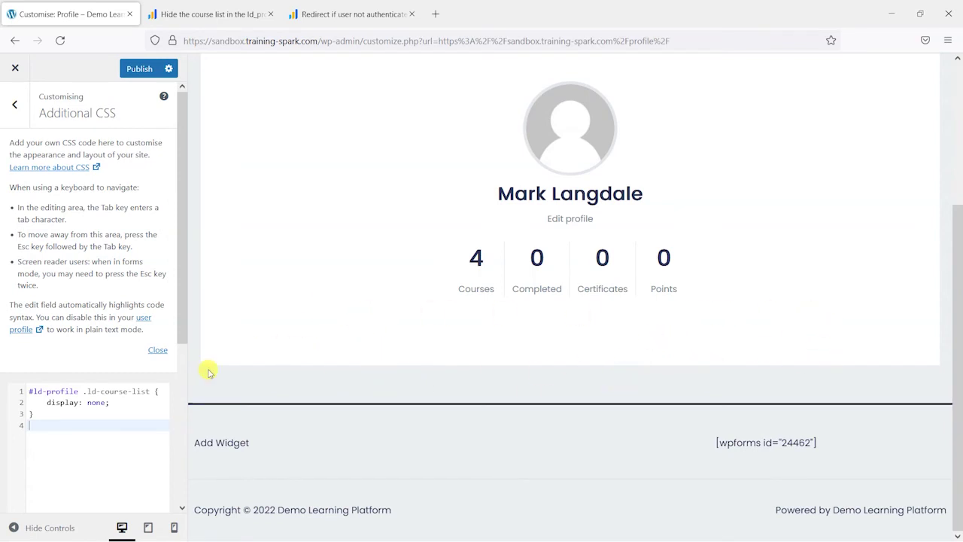
click(130, 69)
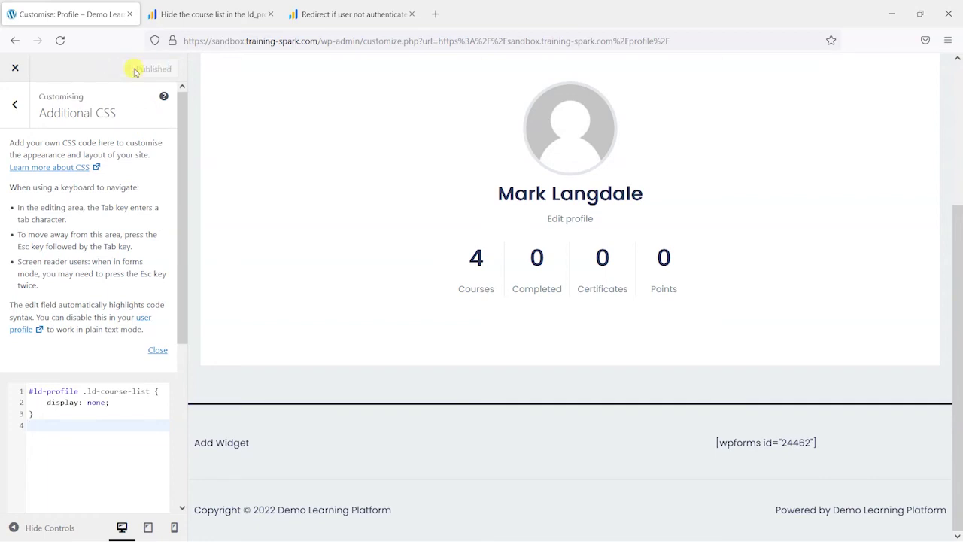
scroll(438, 240, up, 5)
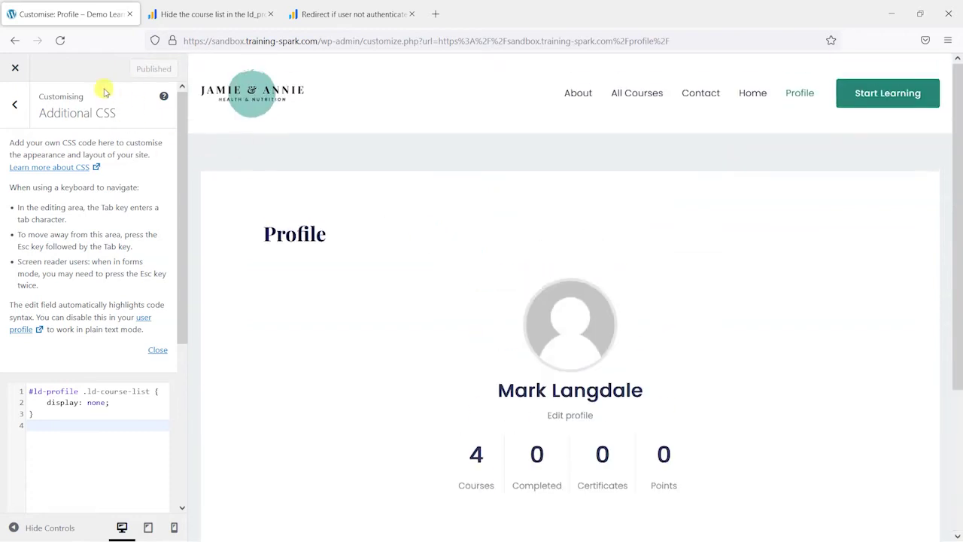
Step: Exit the Customizer and check the live Profile page against the course-list snippet
click(15, 71)
scroll(490, 276, down, 1)
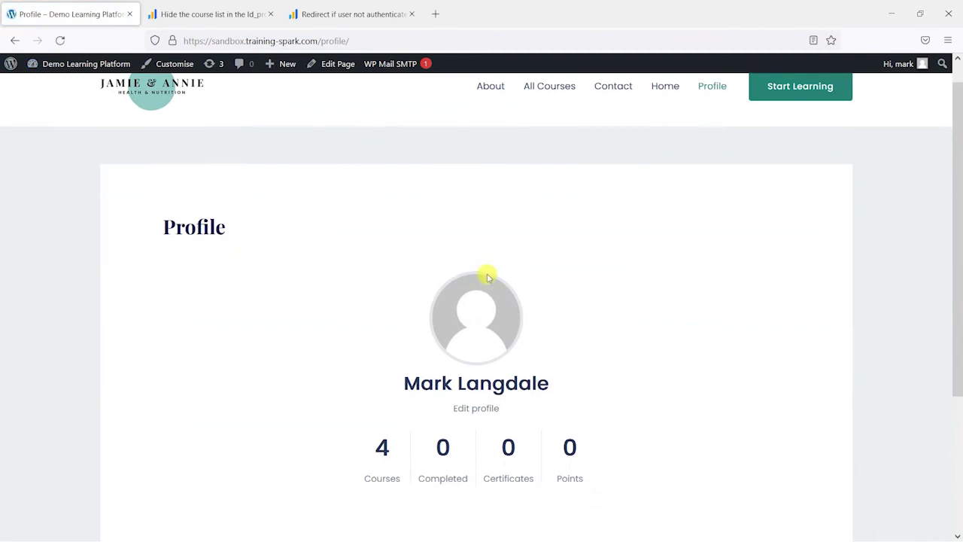
scroll(341, 344, down, 2)
scroll(339, 265, up, 2)
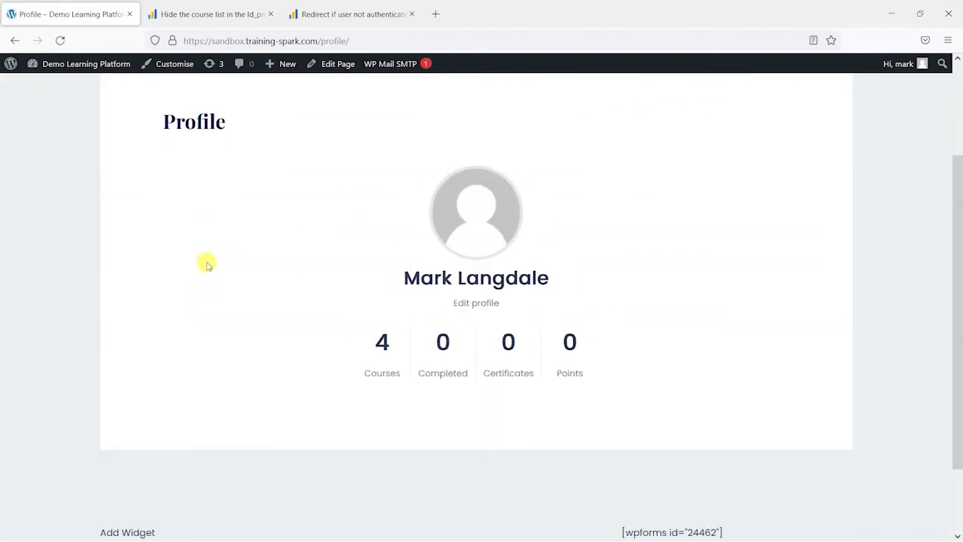
click(199, 11)
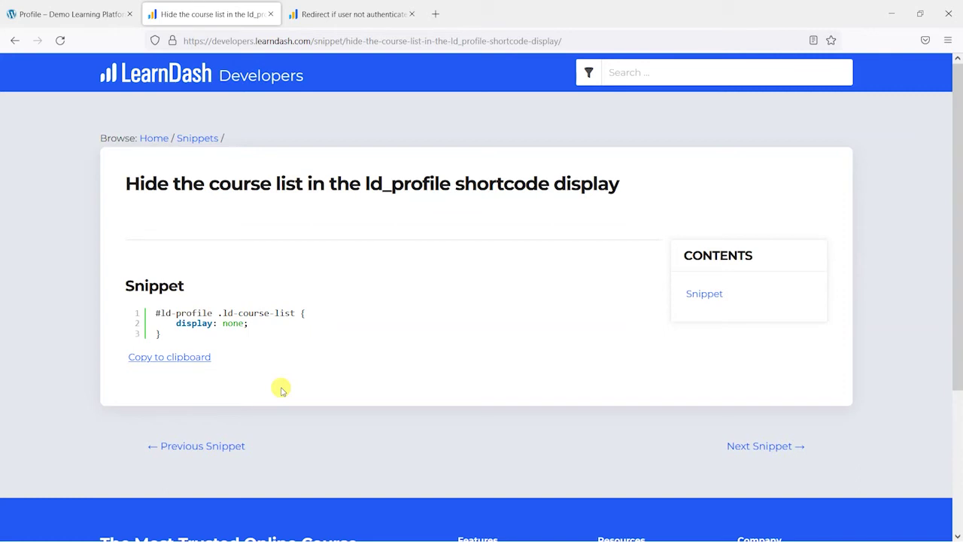
click(75, 13)
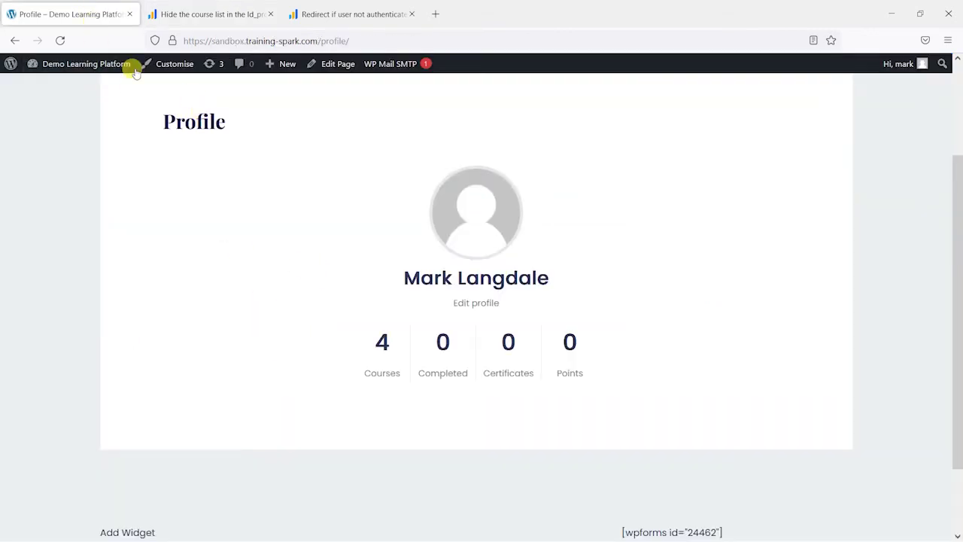
Step: Close the course-list snippet tab and read through the redirect snippet's code
click(189, 8)
click(357, 6)
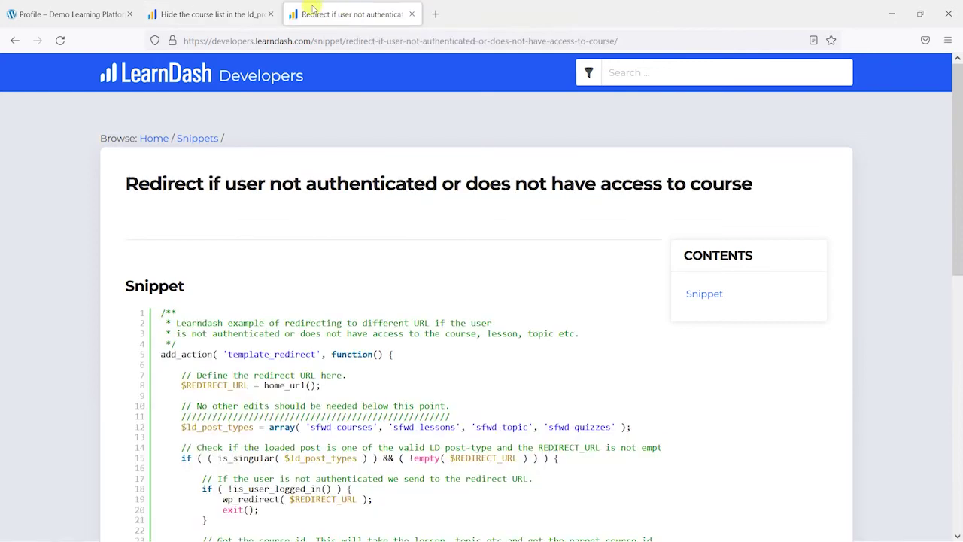
click(253, 16)
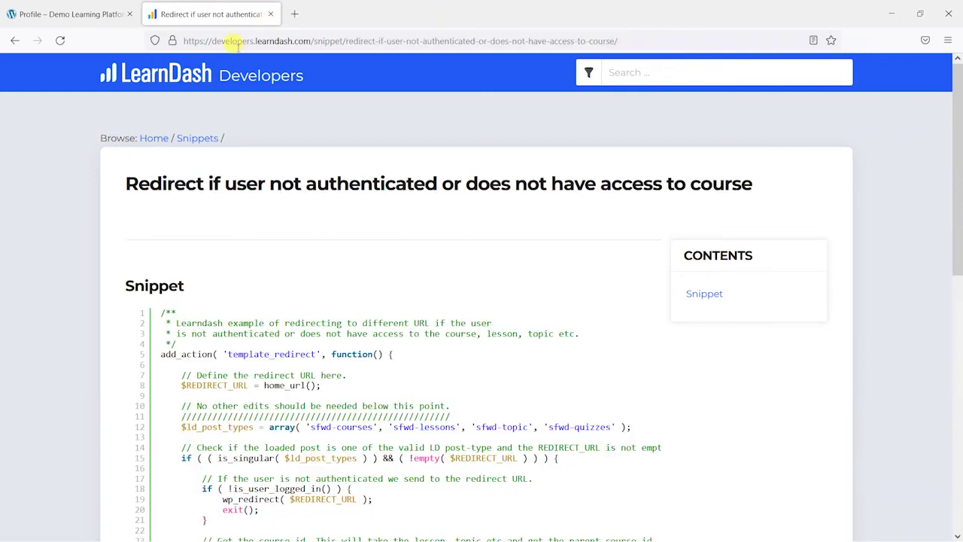
scroll(339, 286, down, 2)
scroll(329, 316, down, 2)
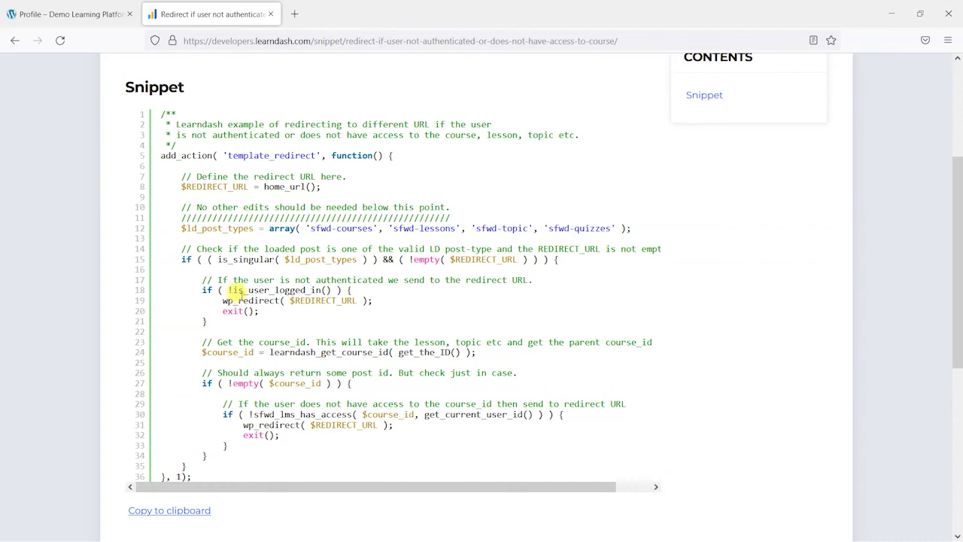
scroll(239, 282, up, 1)
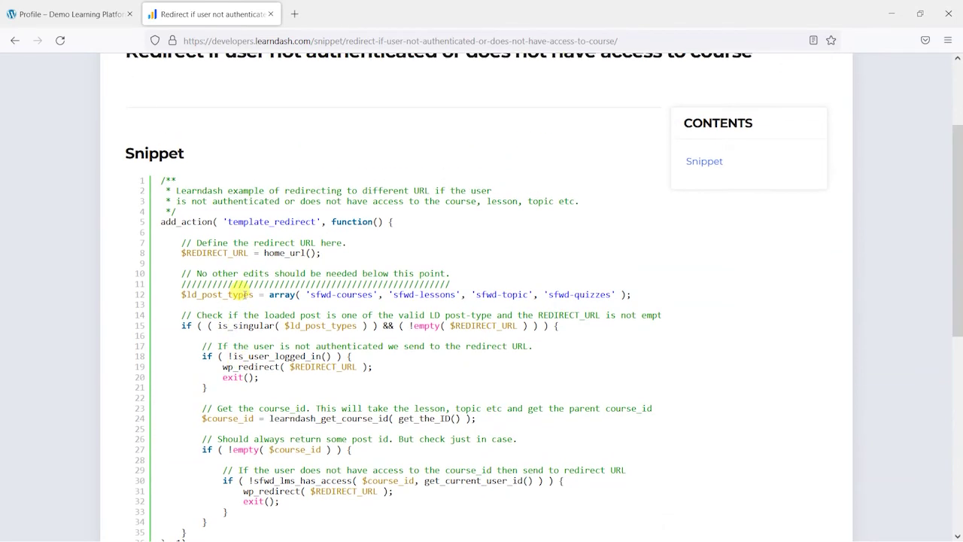
scroll(241, 289, up, 1)
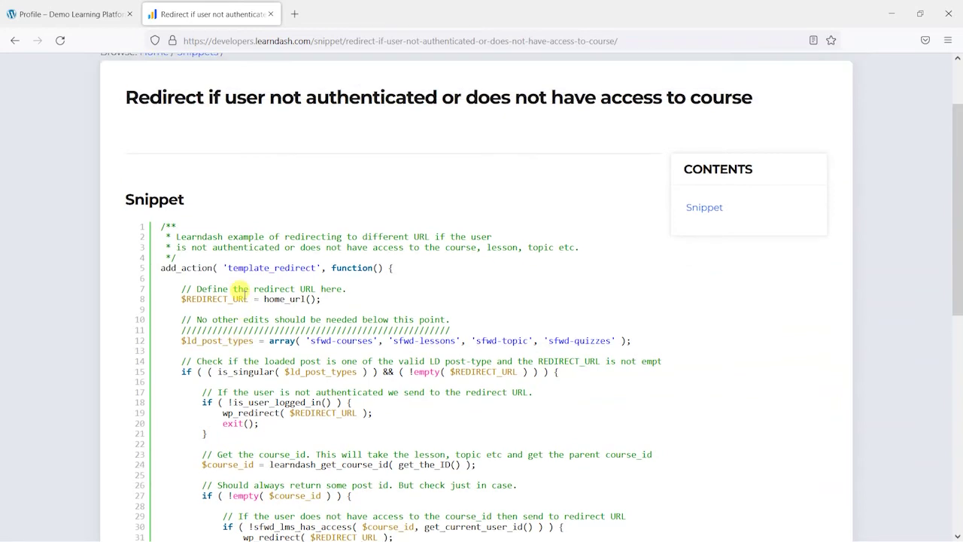
scroll(243, 294, up, 1)
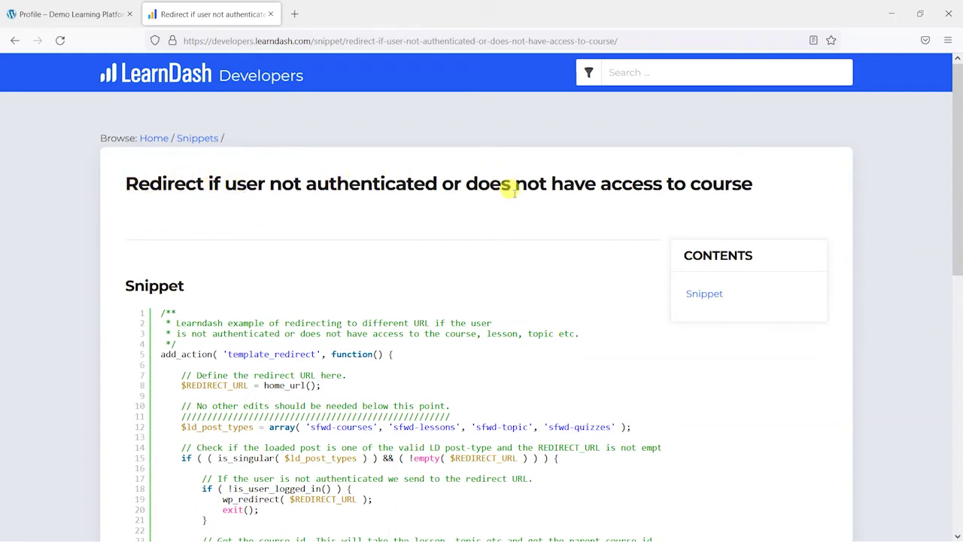
scroll(406, 316, down, 3)
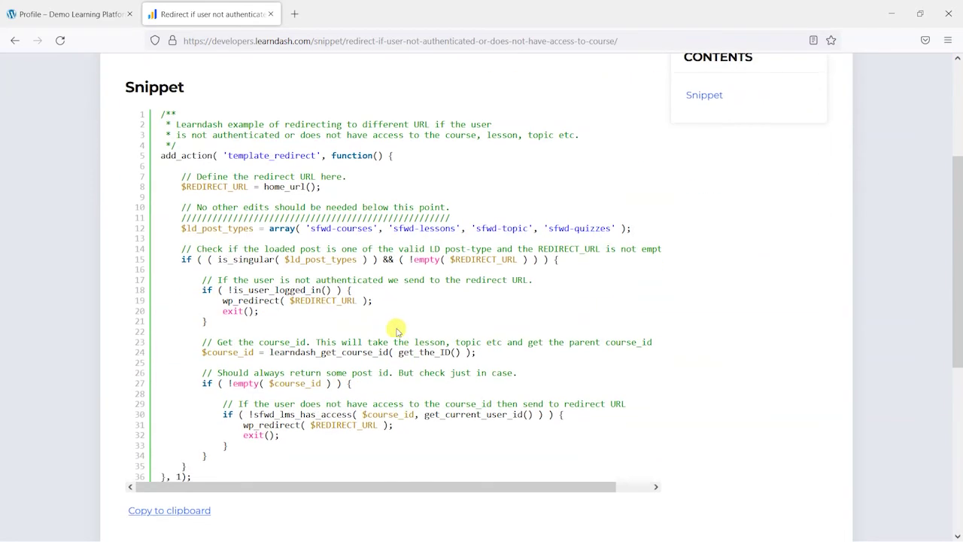
scroll(419, 344, up, 3)
Step: Log out of the site and load the homepage as a visitor
click(75, 13)
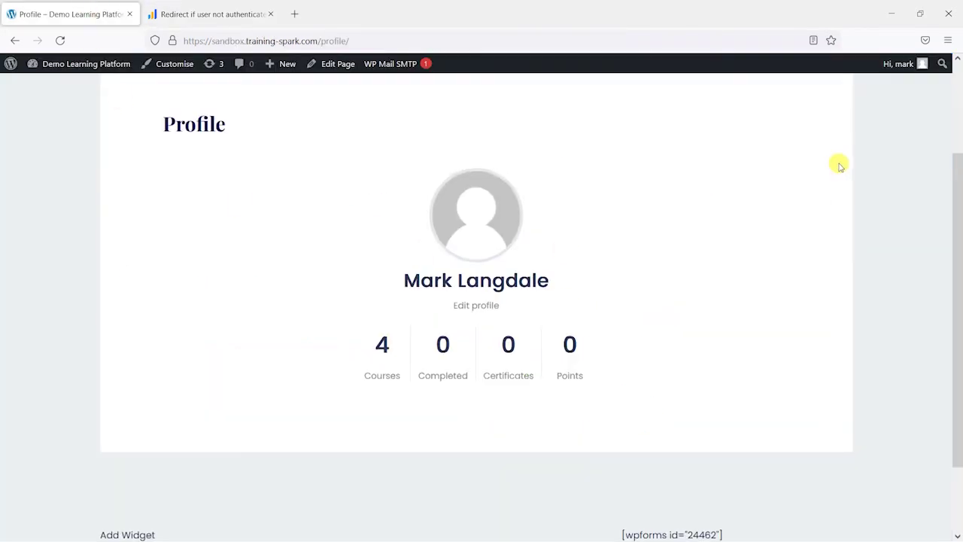
scroll(881, 112, up, 2)
click(856, 146)
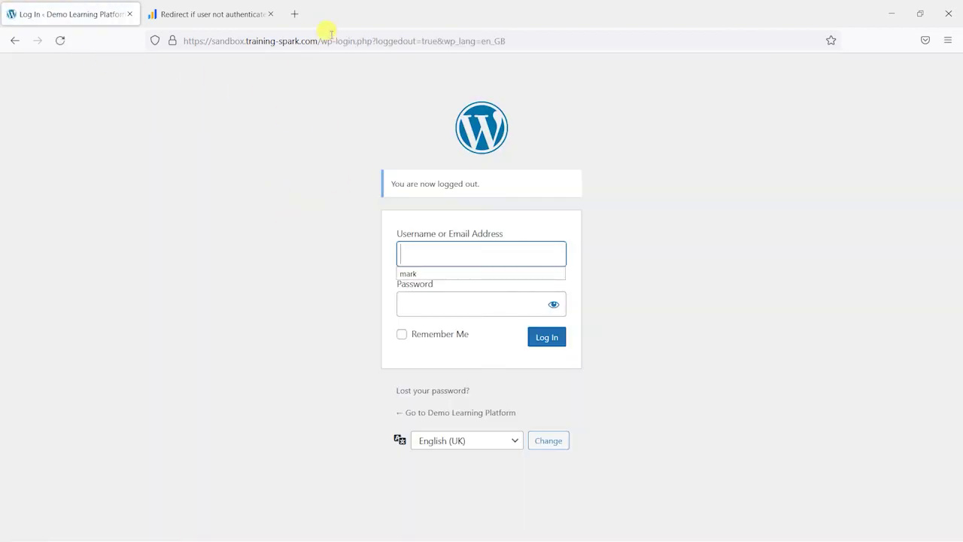
drag(322, 40, 650, 42)
key(BackSpace)
key(Return)
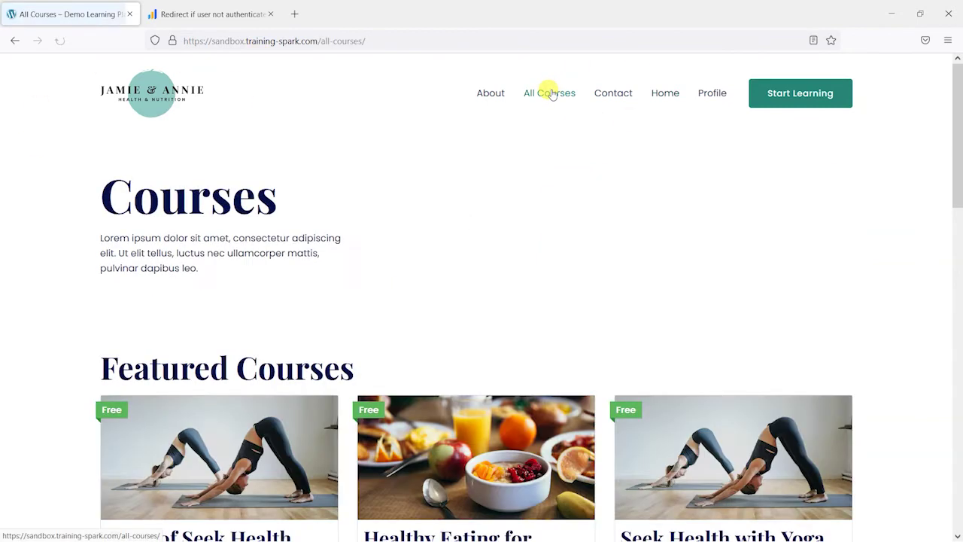
Step: Open the first featured Yoga course while logged out to confirm it still loads
scroll(247, 316, down, 1)
click(215, 363)
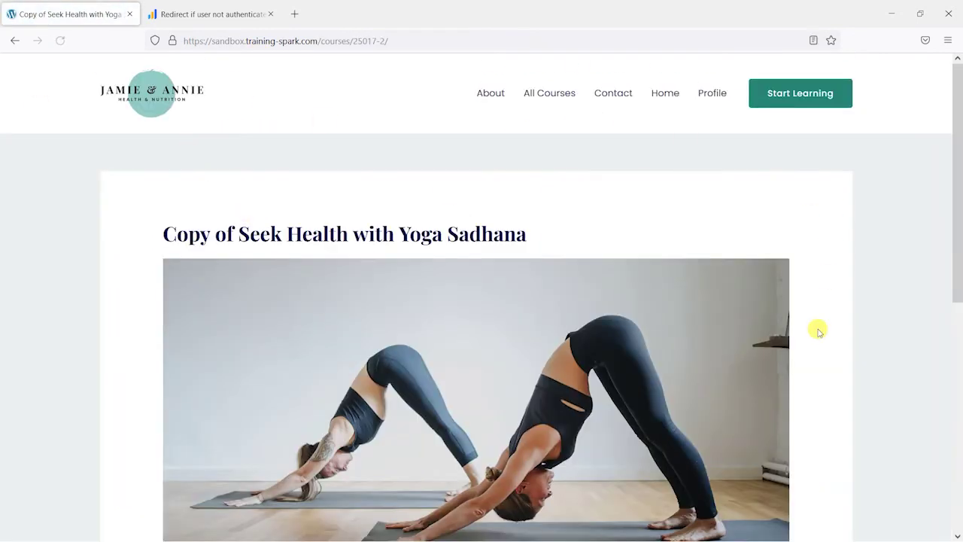
scroll(753, 301, down, 5)
scroll(467, 291, up, 2)
scroll(301, 339, down, 3)
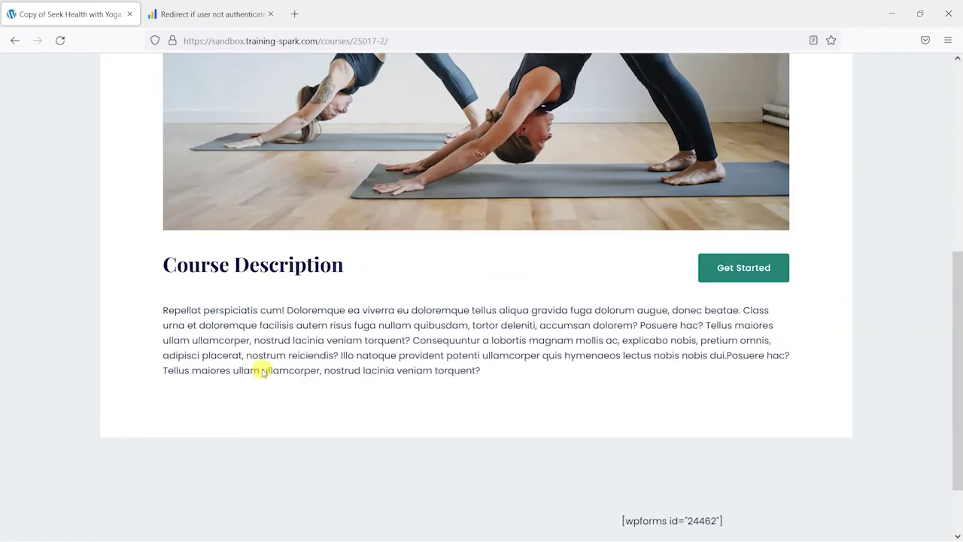
scroll(622, 394, up, 5)
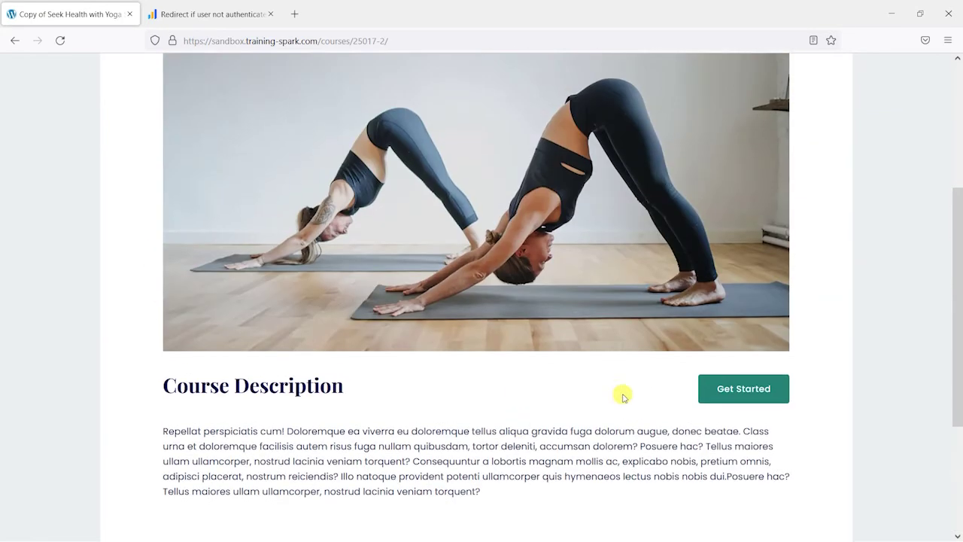
scroll(640, 366, up, 5)
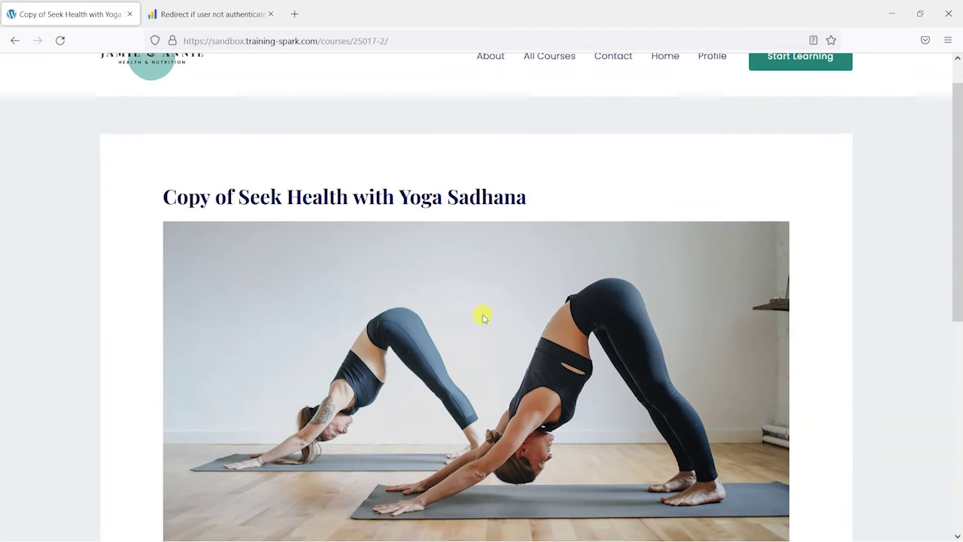
scroll(497, 318, up, 2)
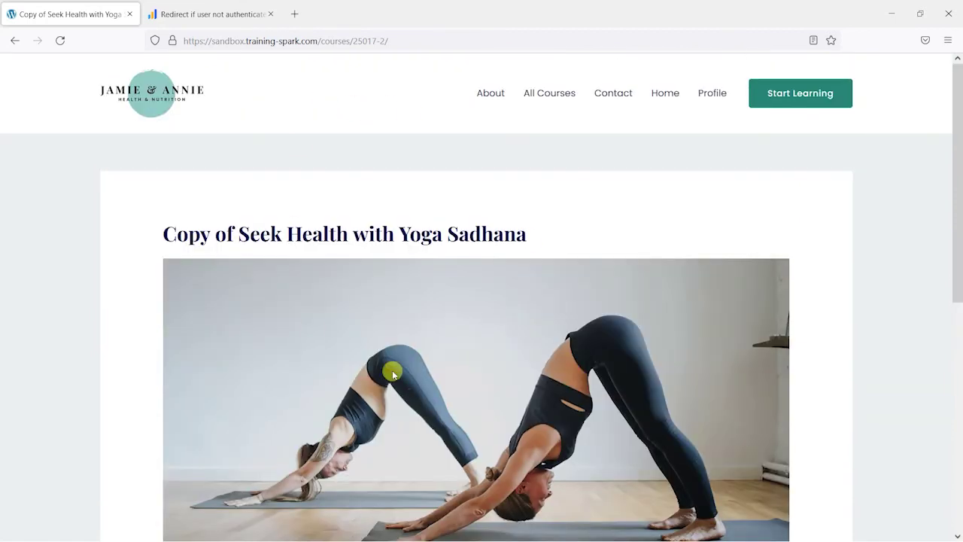
scroll(519, 301, down, 5)
scroll(422, 459, down, 2)
scroll(353, 243, up, 4)
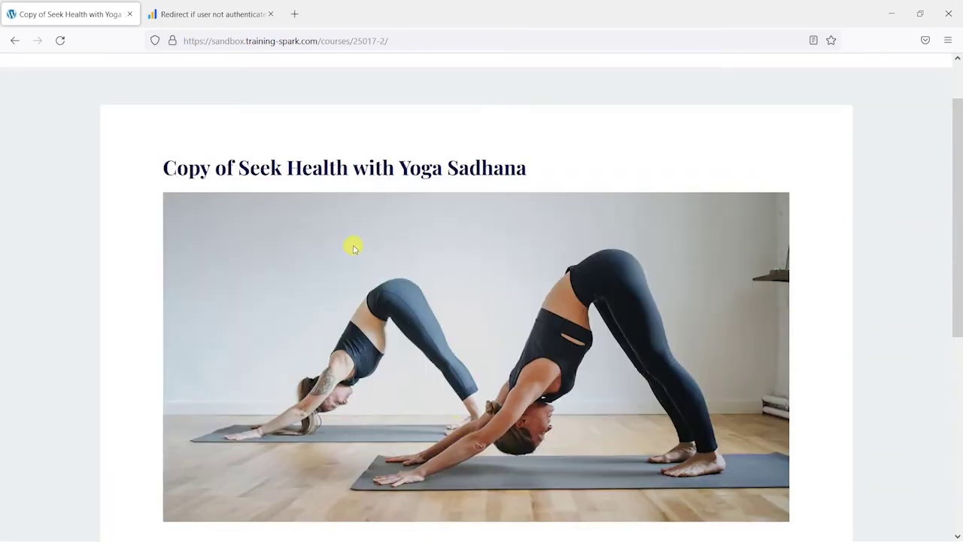
scroll(490, 290, up, 1)
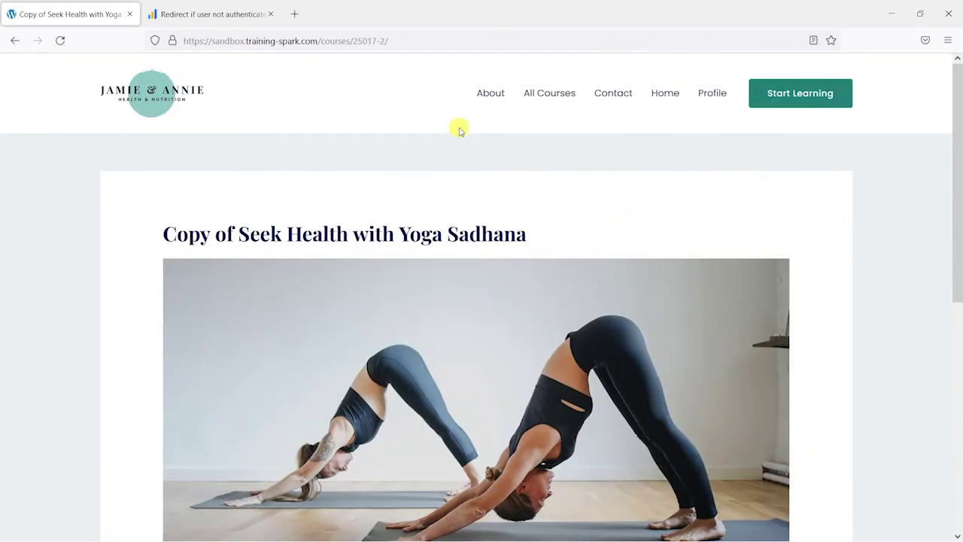
Step: Open the Healthy Eating for Healthy Life course from All Courses as a visitor
click(563, 97)
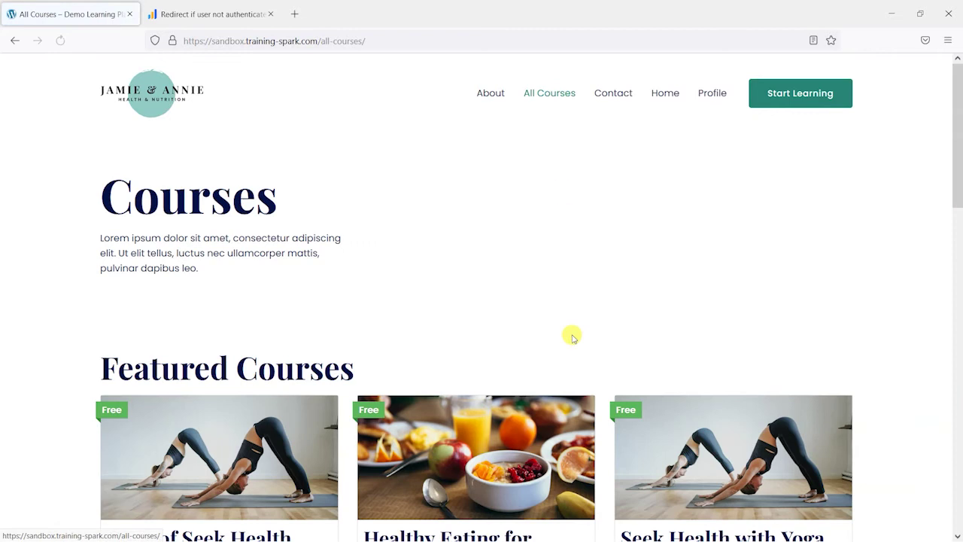
scroll(572, 333, down, 3)
click(444, 318)
scroll(323, 293, down, 5)
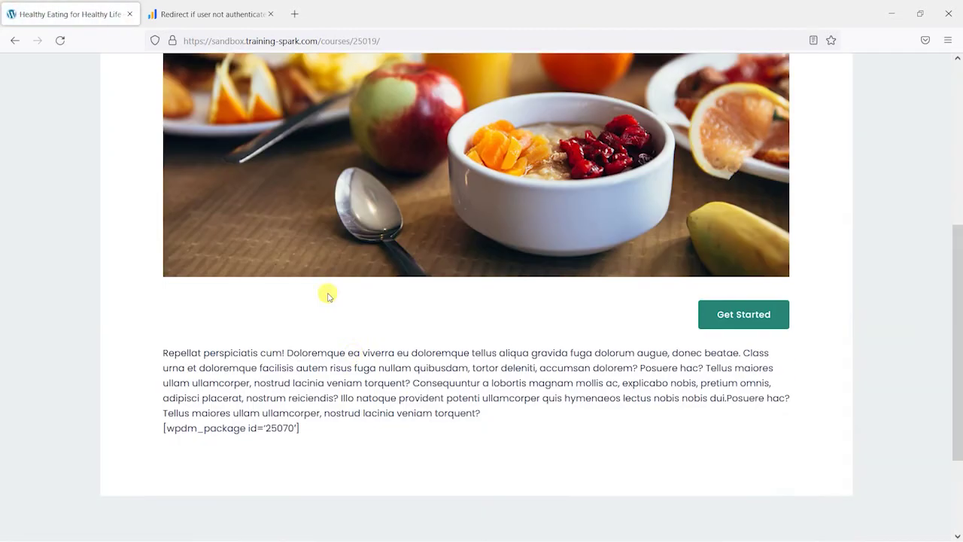
scroll(523, 286, down, 2)
scroll(559, 370, up, 4)
scroll(576, 352, up, 4)
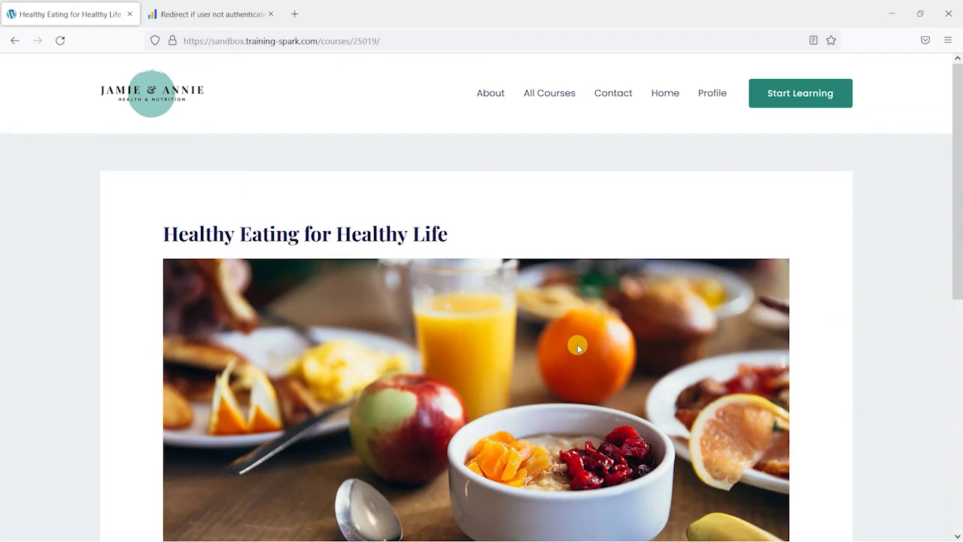
Step: Scroll through the redirect snippet and copy its full code to the clipboard
click(182, 15)
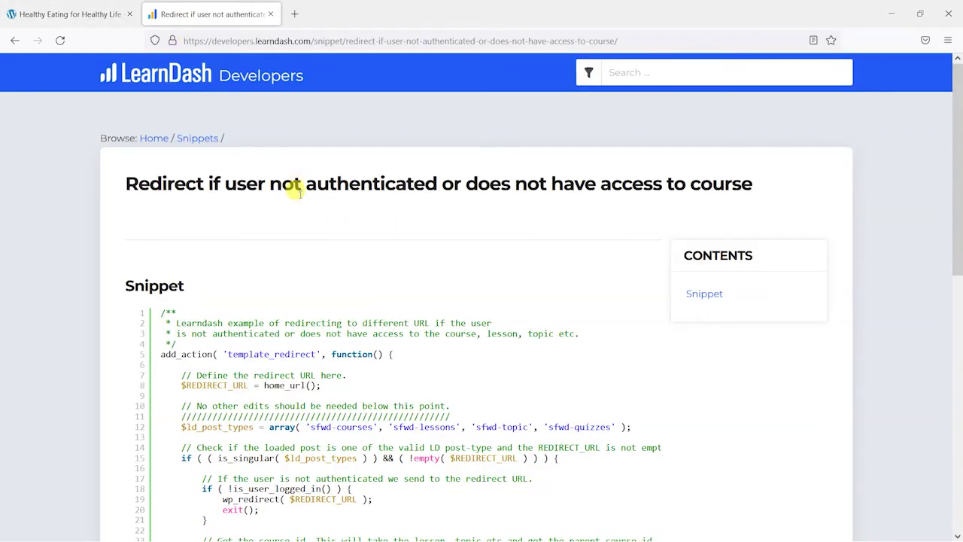
scroll(335, 195, down, 1)
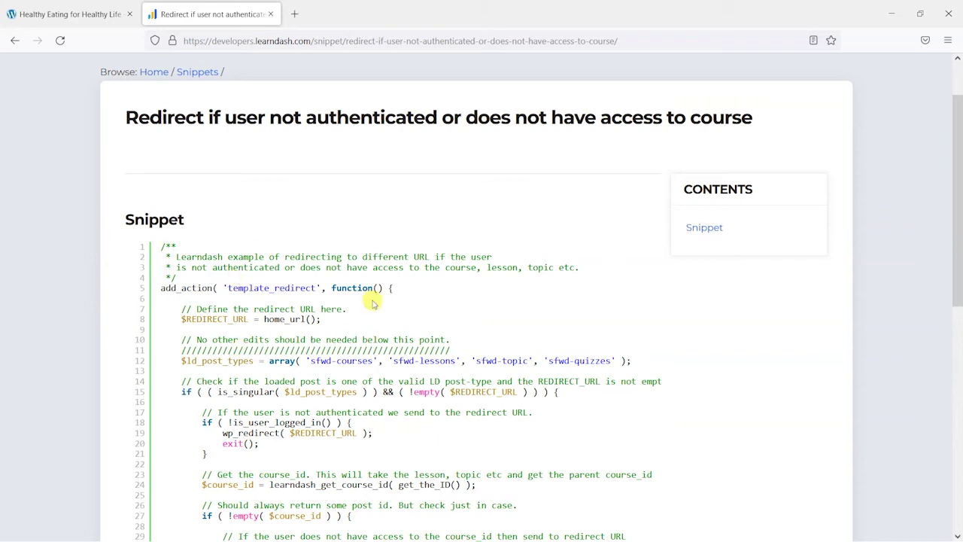
scroll(372, 302, down, 6)
scroll(381, 257, up, 3)
scroll(348, 166, down, 3)
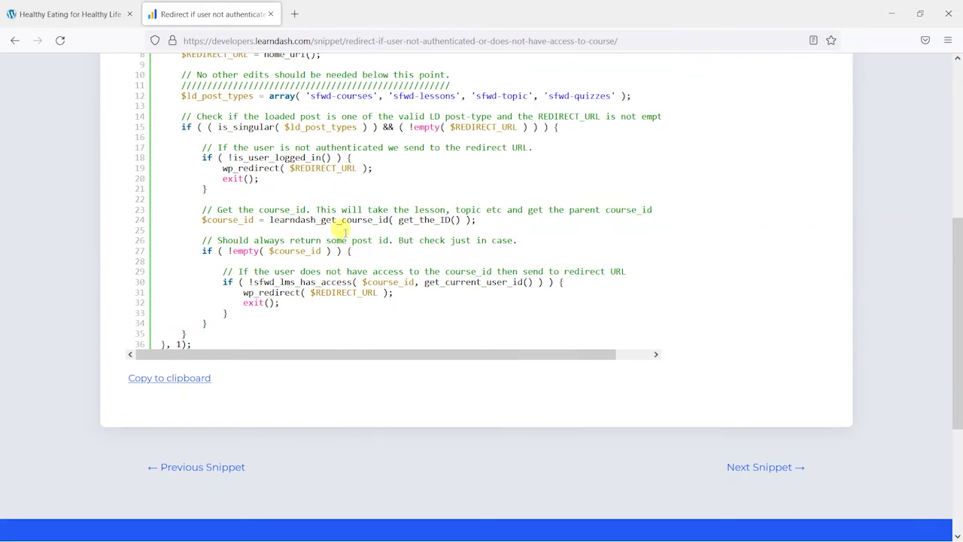
scroll(339, 230, up, 5)
scroll(301, 210, down, 2)
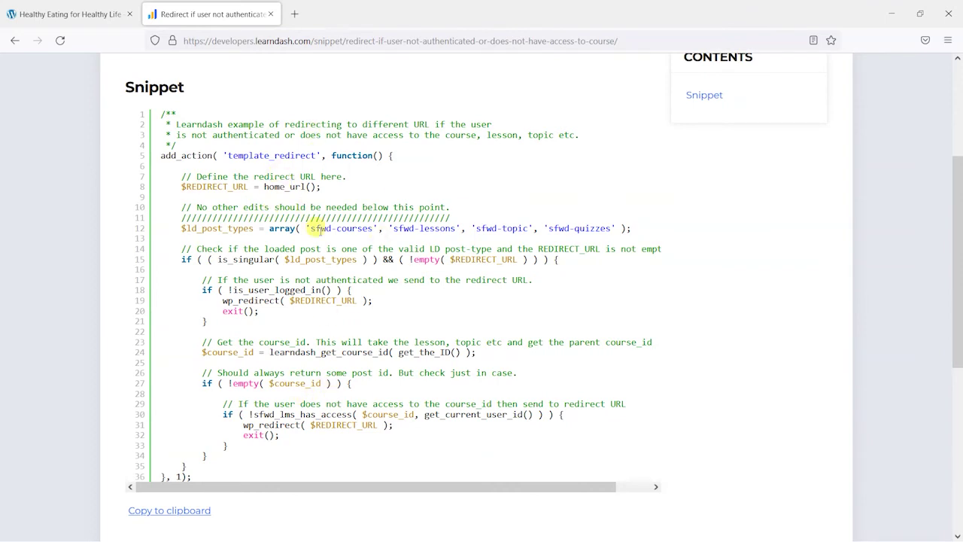
scroll(357, 399, down, 3)
scroll(370, 389, up, 6)
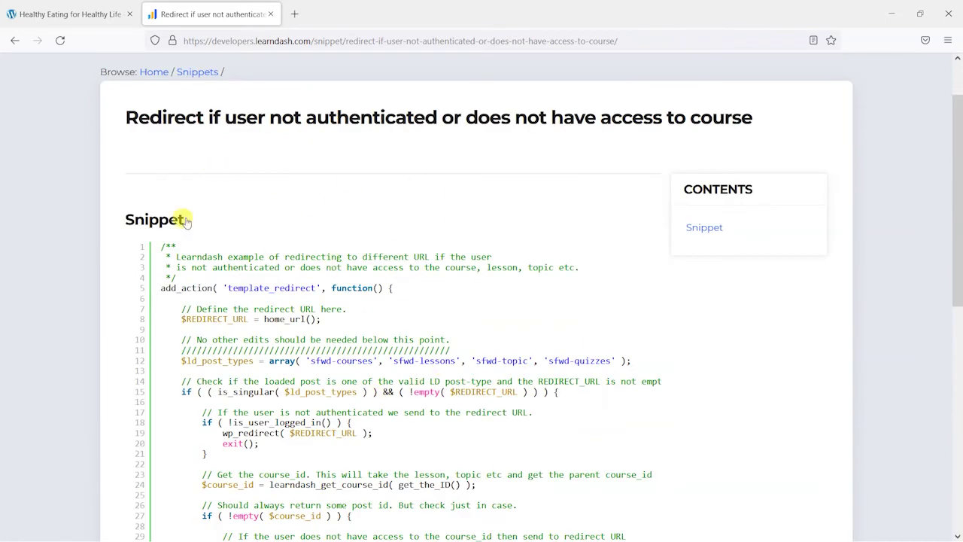
scroll(406, 273, down, 2)
scroll(407, 272, down, 3)
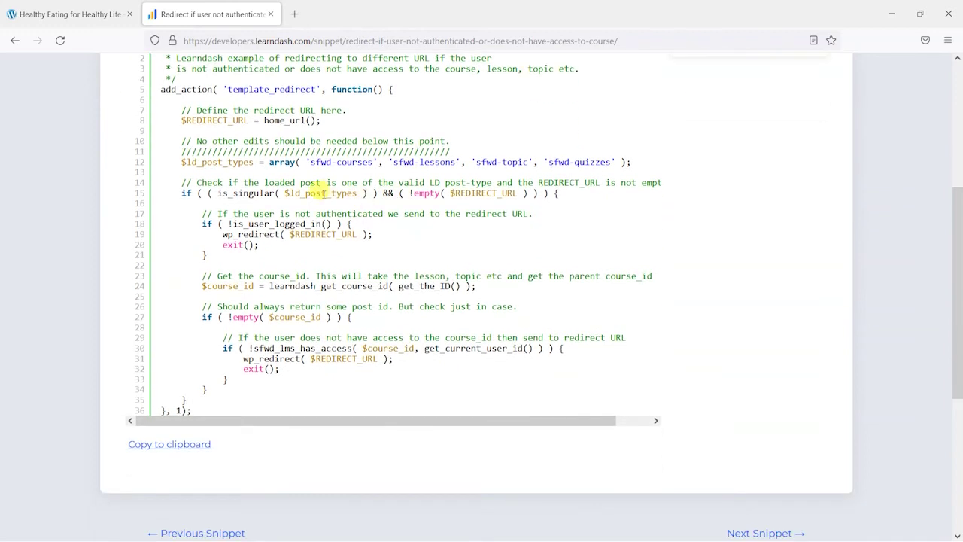
scroll(316, 185, up, 2)
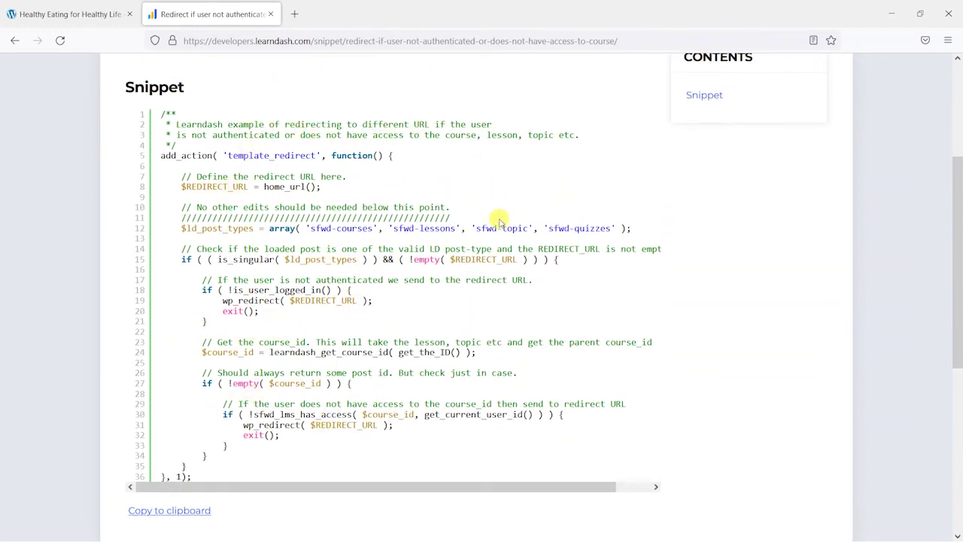
click(179, 515)
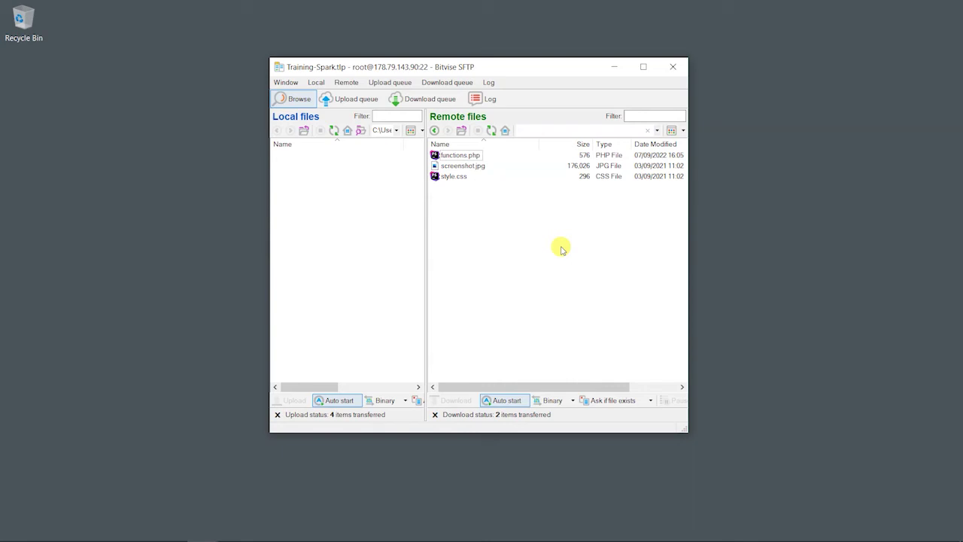
Step: Download the remote functions.php onto the desktop via Bitvise SFTP
click(466, 156)
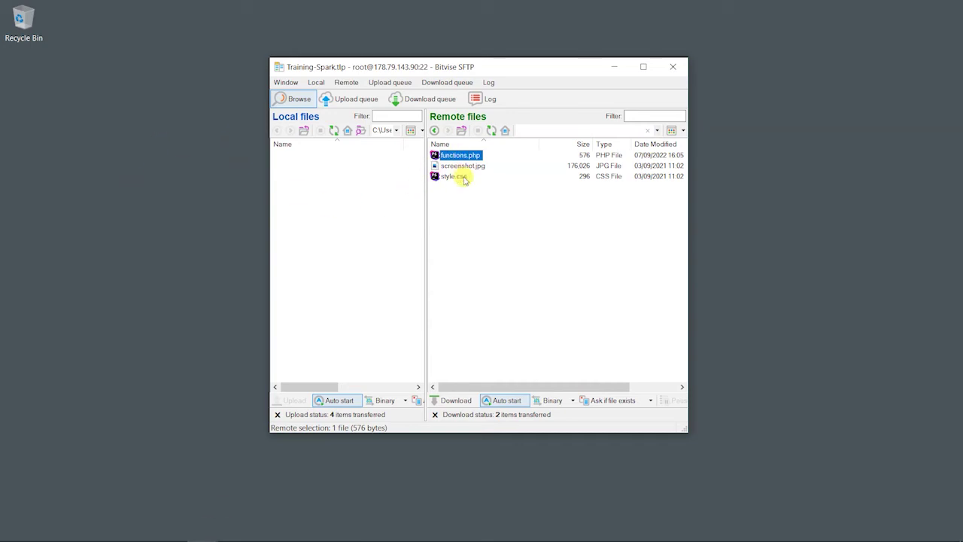
click(478, 192)
click(452, 156)
drag(122, 164, 122, 164)
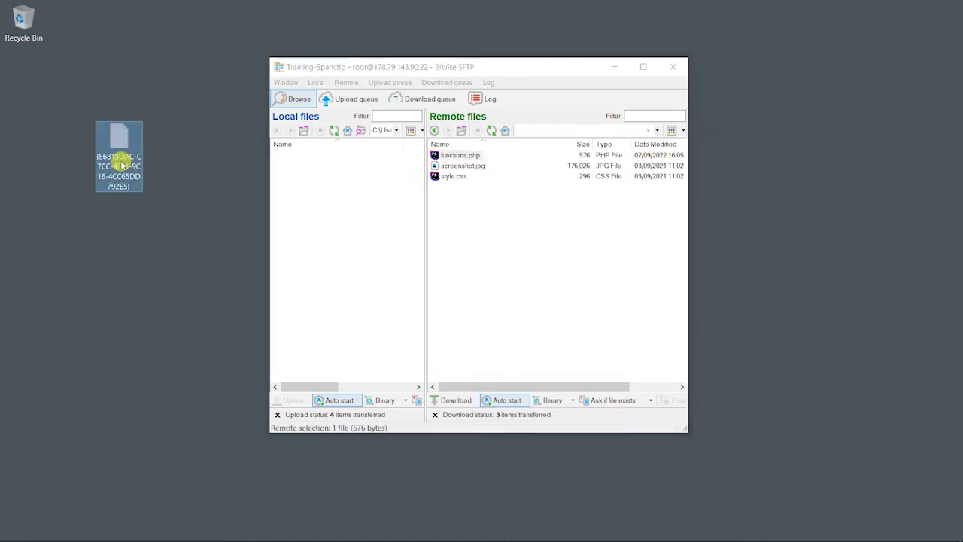
mouse_move(23, 79)
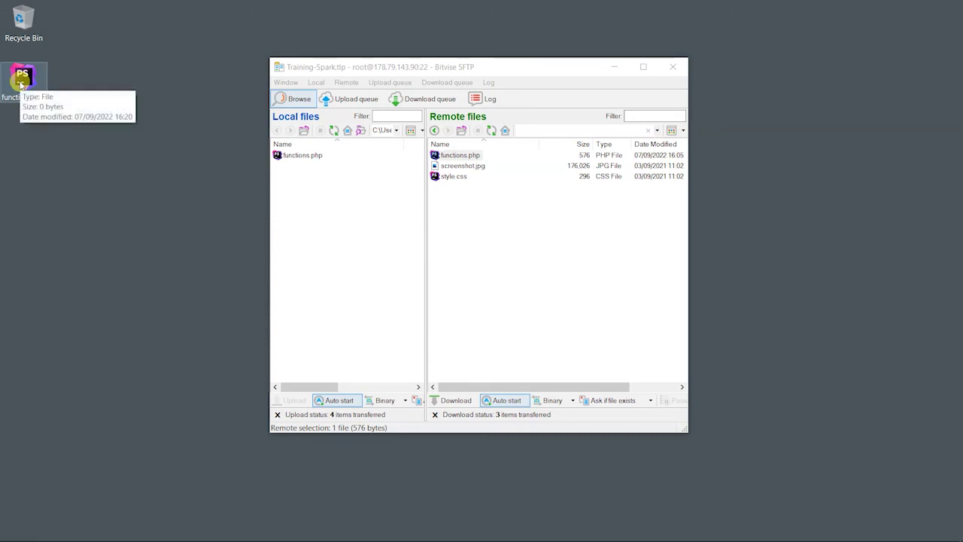
Step: Bring up the desktop functions.php's context menu to edit it in Notepad++
right_click(21, 84)
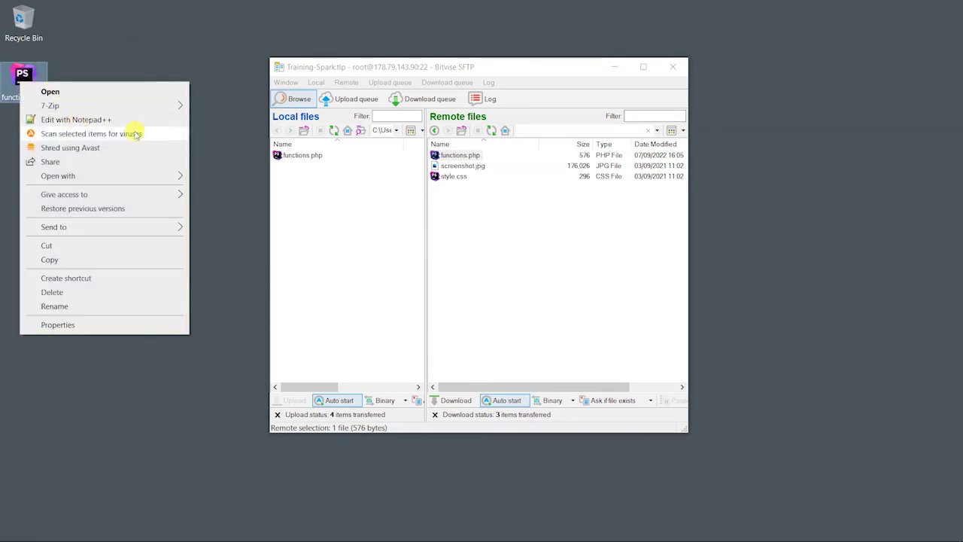
click(130, 35)
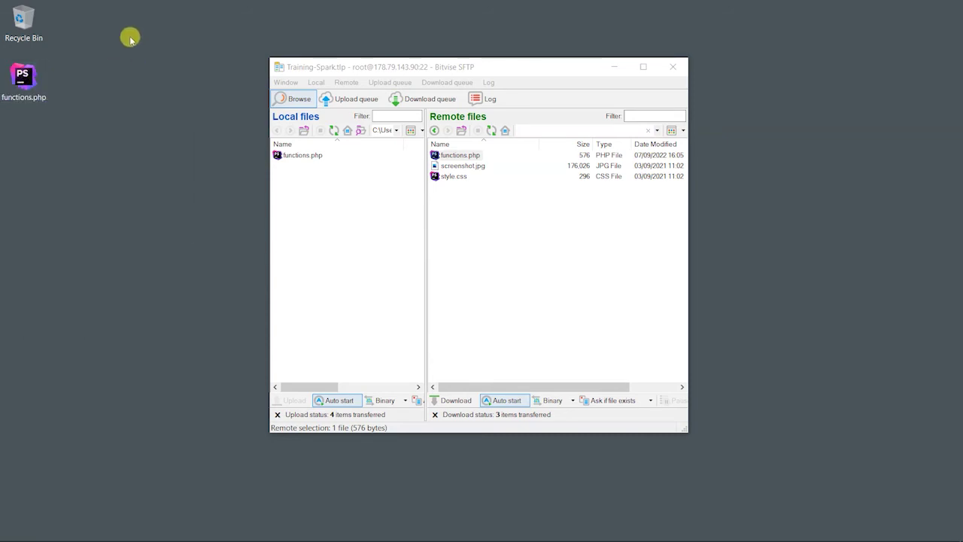
right_click(25, 70)
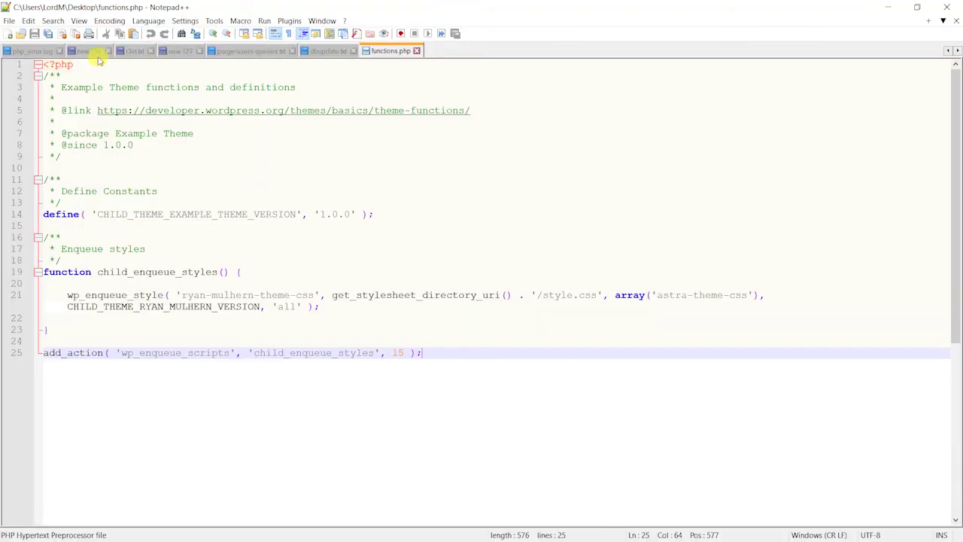
Step: Paste the redirect snippet after line 25 of functions.php and save it
click(78, 64)
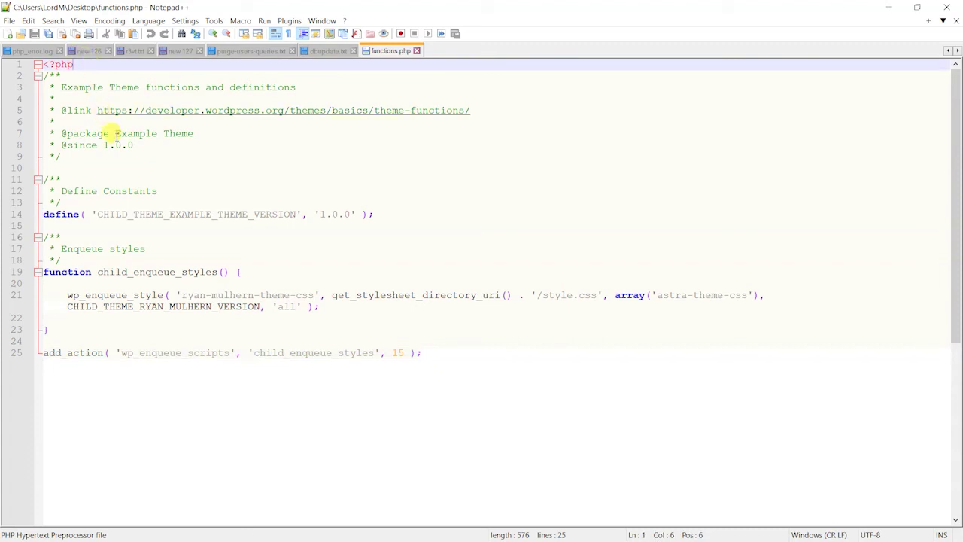
scroll(170, 215, down, 1)
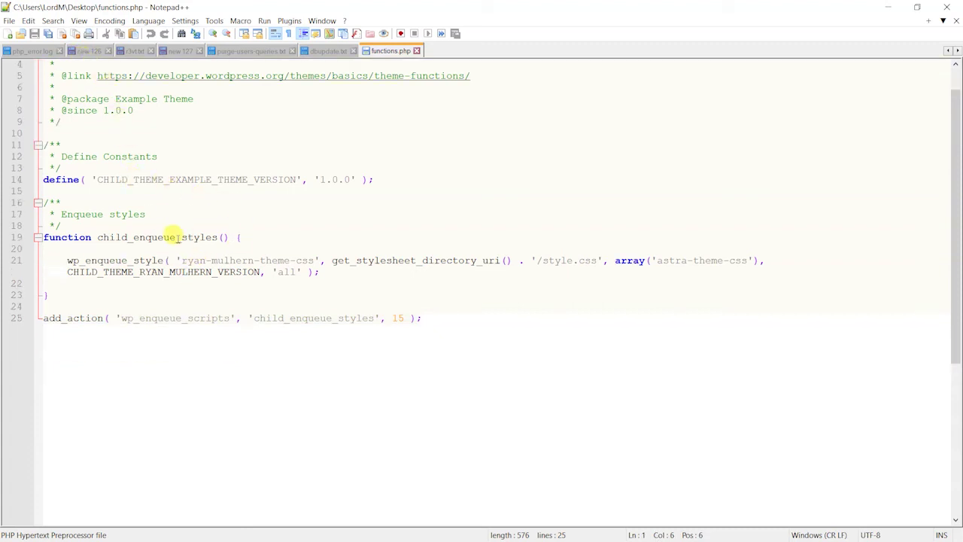
scroll(154, 226, down, 2)
click(445, 249)
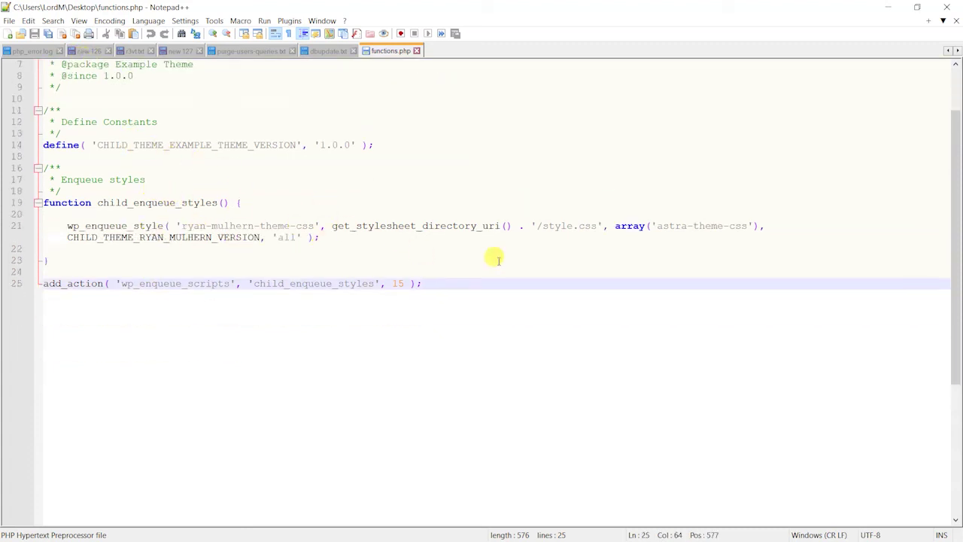
scroll(407, 226, up, 1)
key(Return)
key(Return)
key(Return)
key(Return)
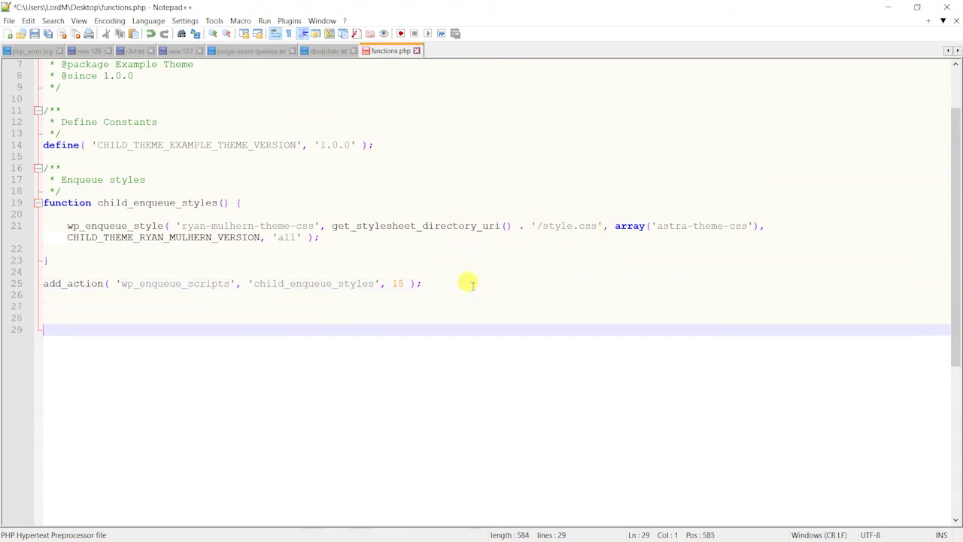
key(Return)
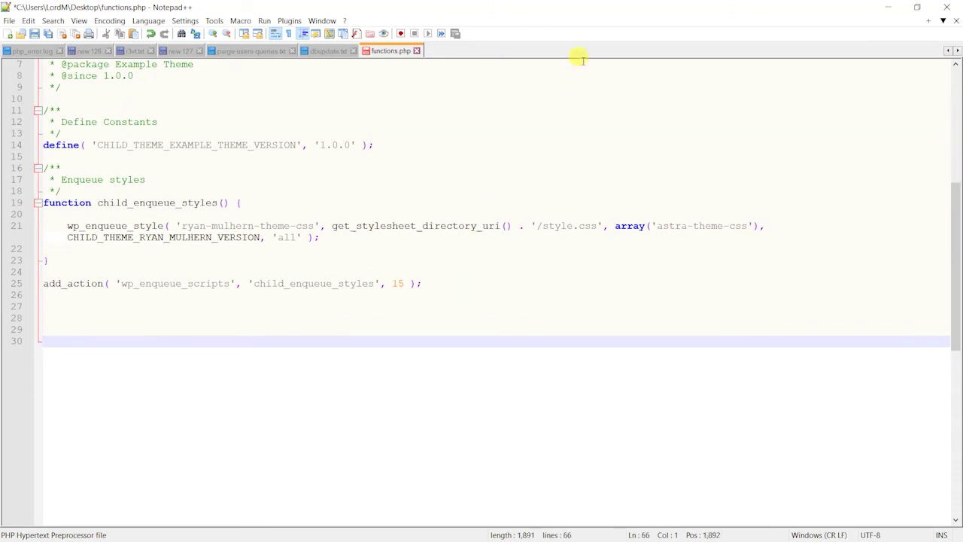
key(ctrl+v)
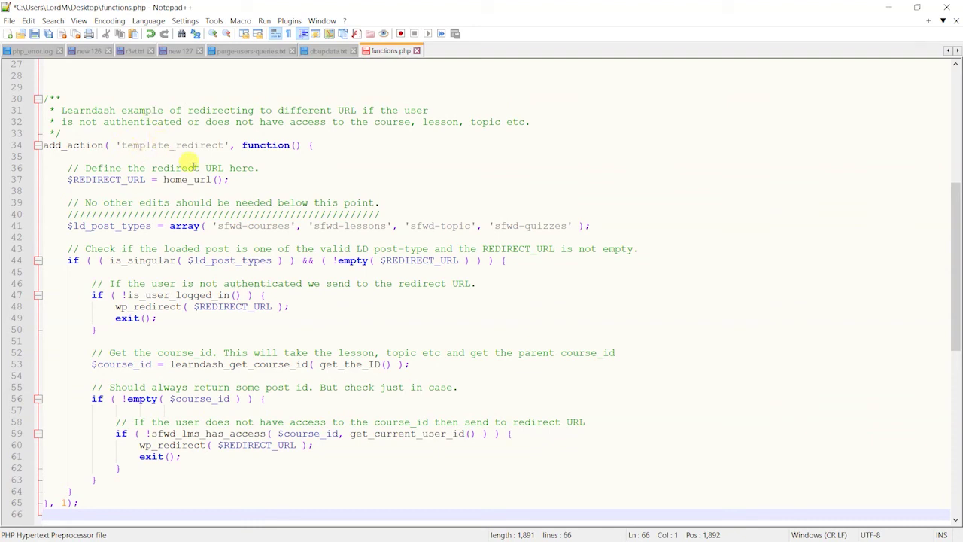
click(34, 33)
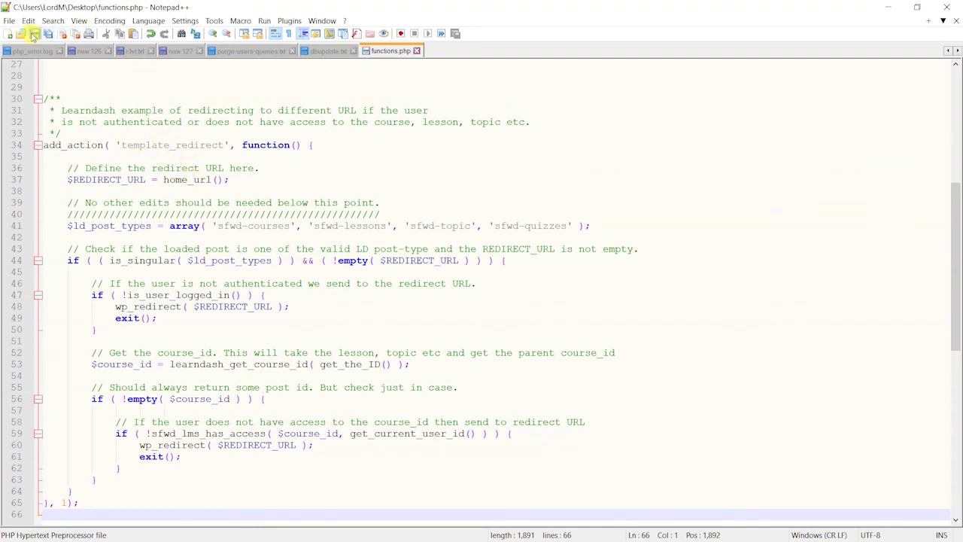
Step: Upload the edited functions.php over the server's copy in Bitvise SFTP, then return to Firefox
click(887, 7)
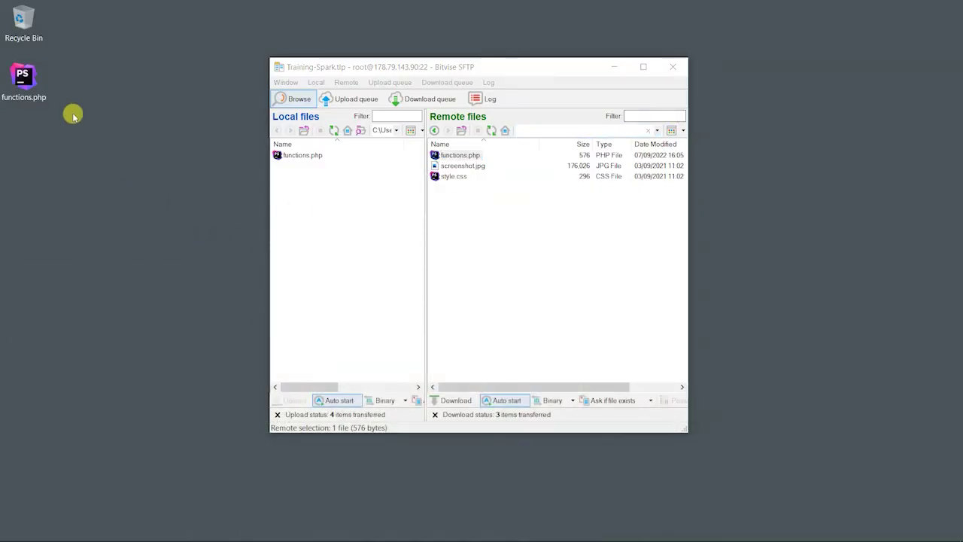
drag(41, 90, 570, 264)
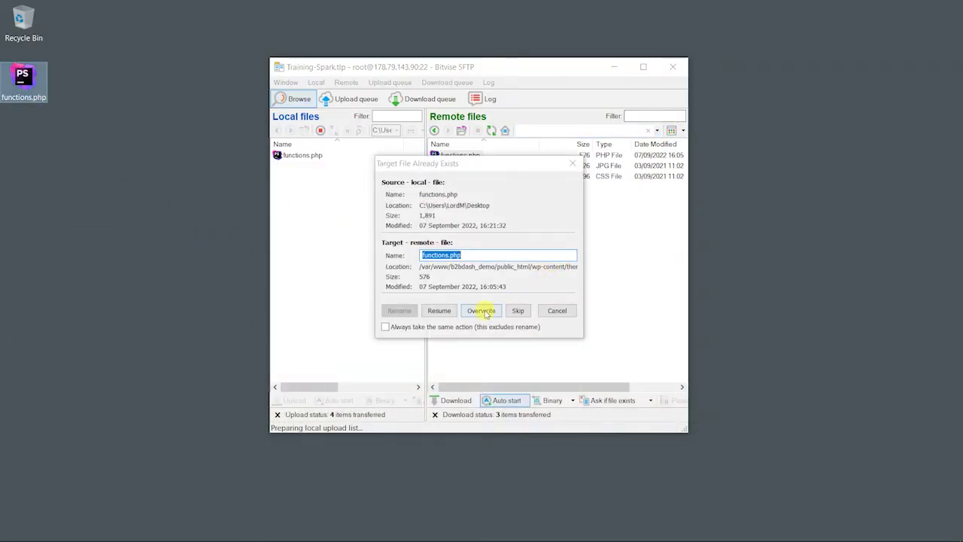
click(482, 311)
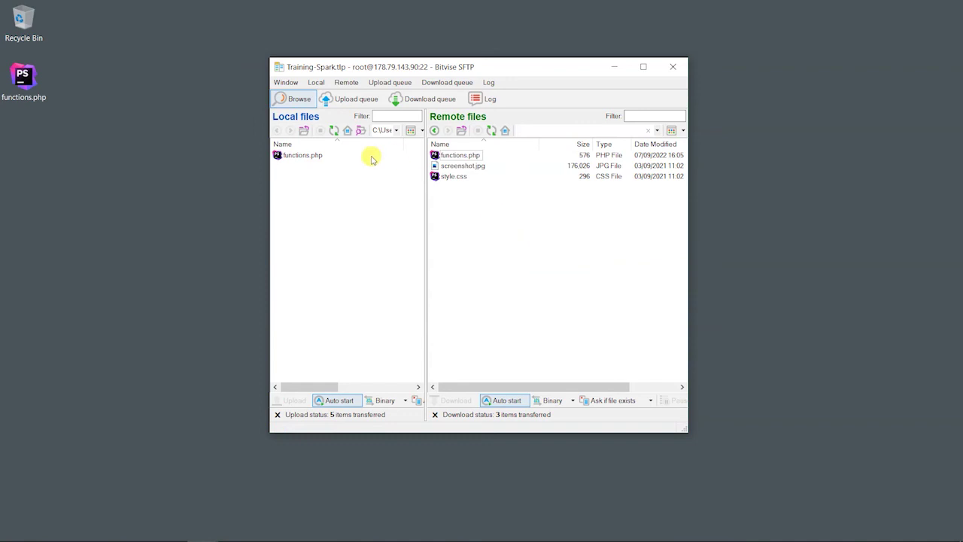
click(294, 523)
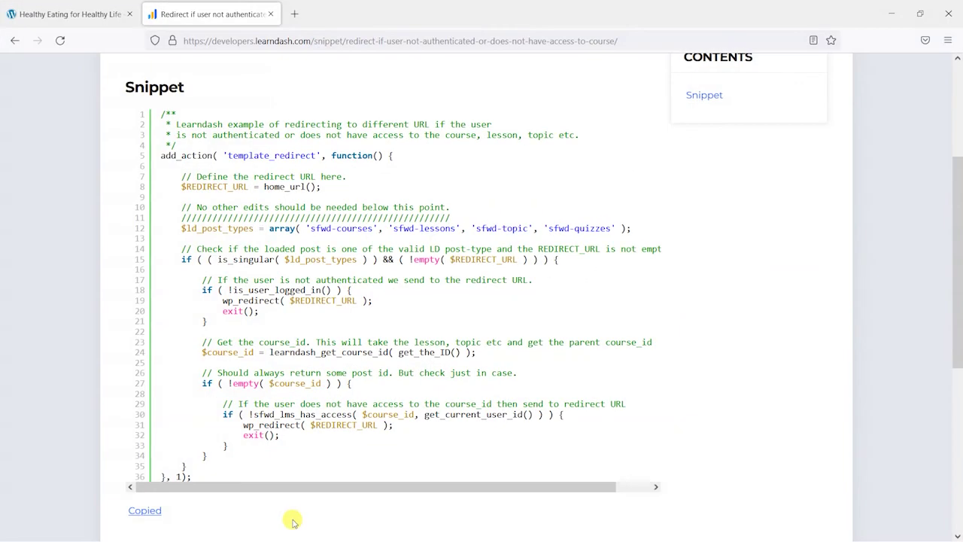
Step: On the Jamie & Annie site, go from the course page to the home page and the All Courses list
click(53, 13)
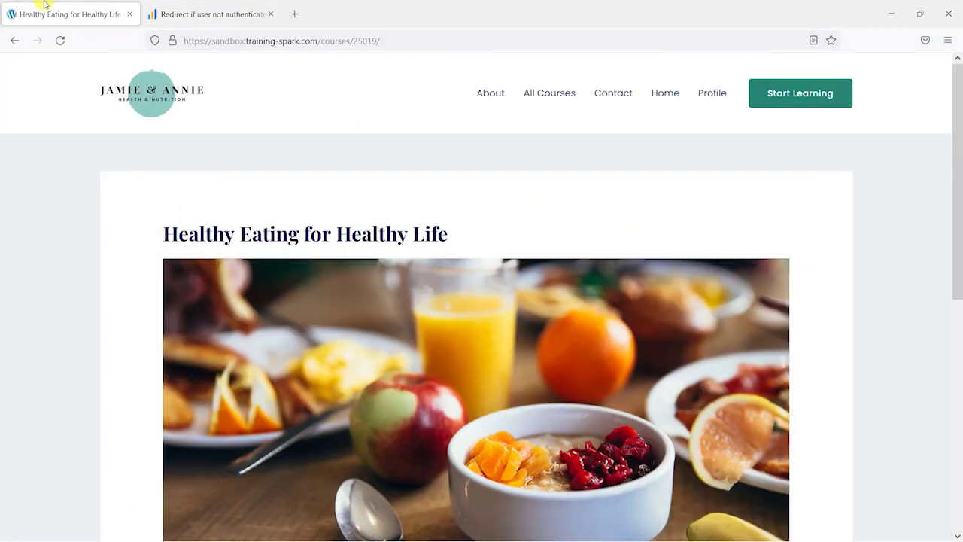
click(134, 89)
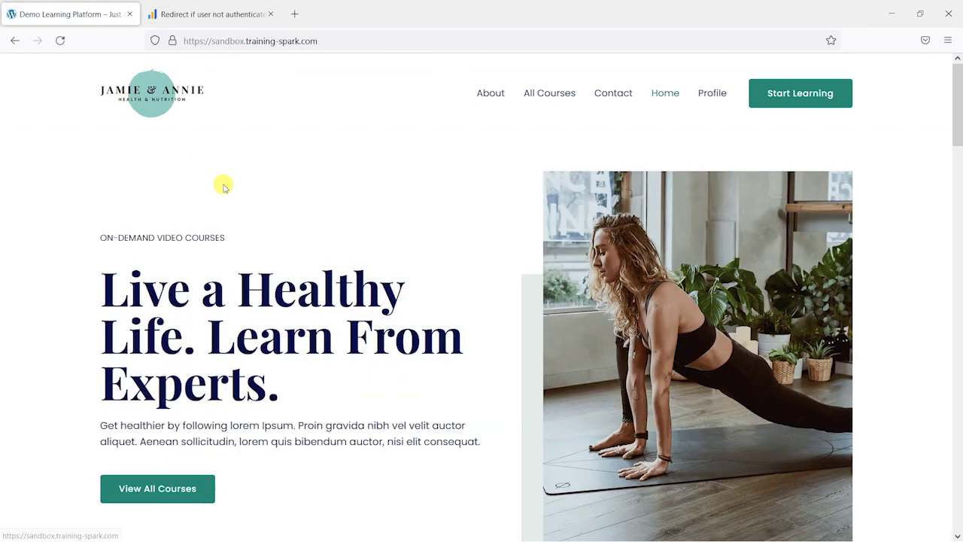
click(544, 89)
scroll(225, 275, down, 2)
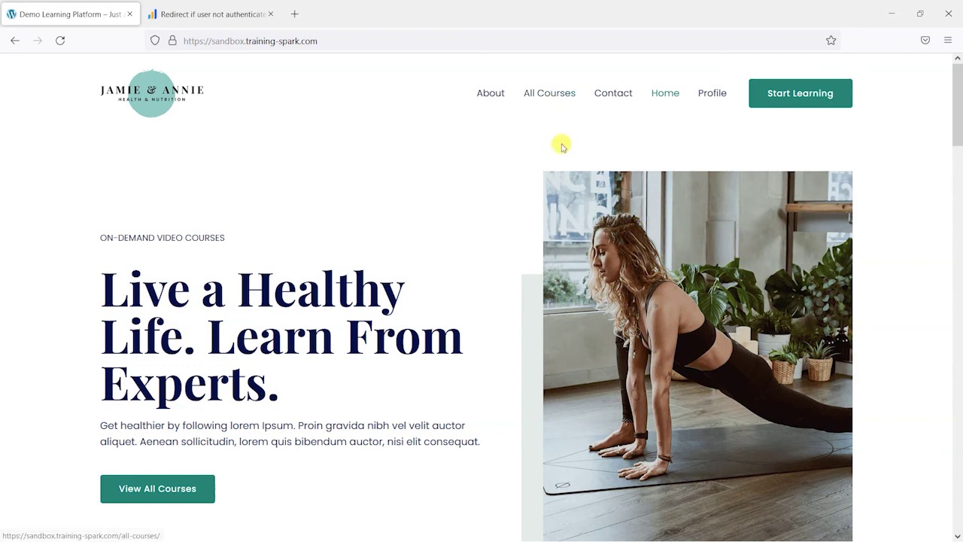
Step: Switch between the site and snippet tabs, ending on the LearnDash redirect snippet page
click(216, 4)
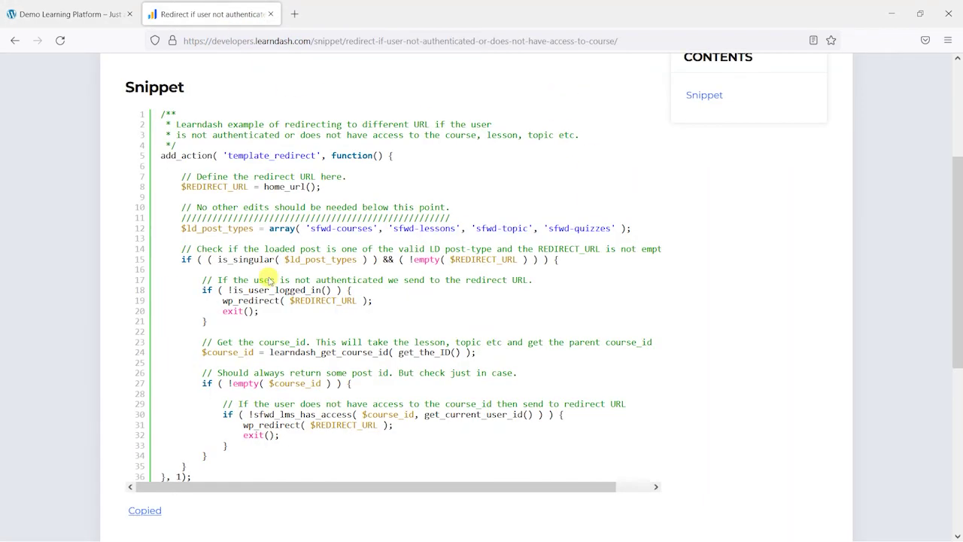
scroll(301, 226, up, 3)
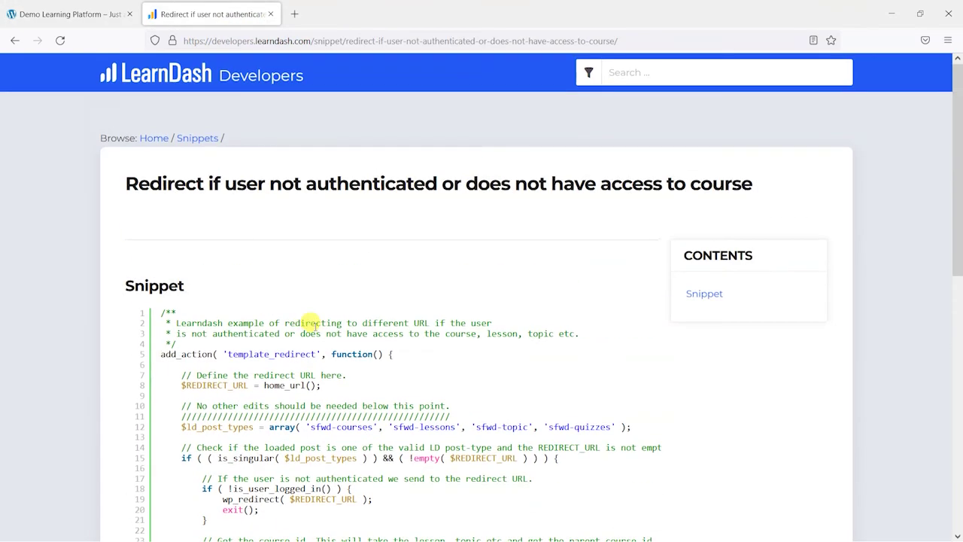
click(46, 13)
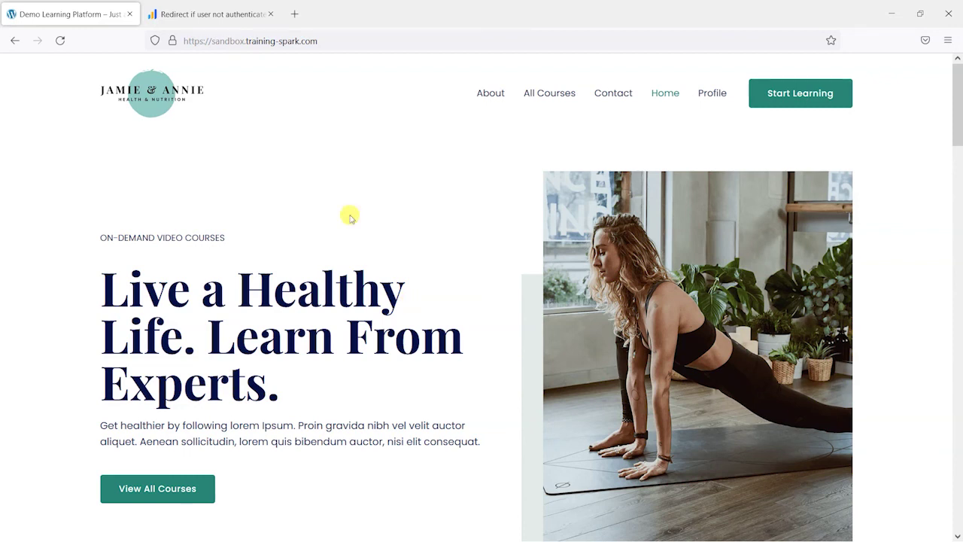
click(224, 13)
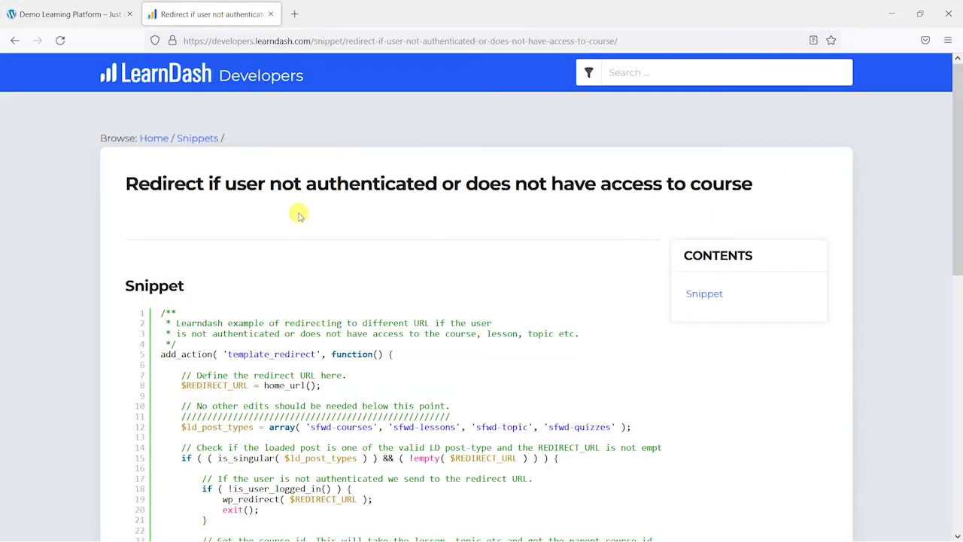
Step: Browse the Snippets archive's entries, such as Change Step Back Course Link Color and Require file
click(195, 138)
scroll(383, 350, down, 5)
scroll(380, 334, down, 15)
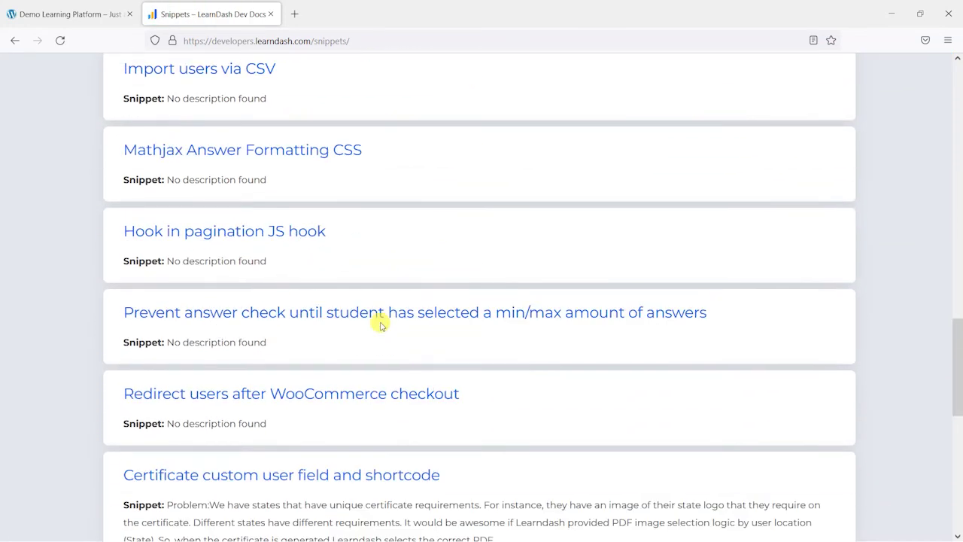
scroll(395, 346, down, 4)
scroll(422, 376, up, 5)
scroll(440, 380, up, 14)
scroll(435, 373, up, 2)
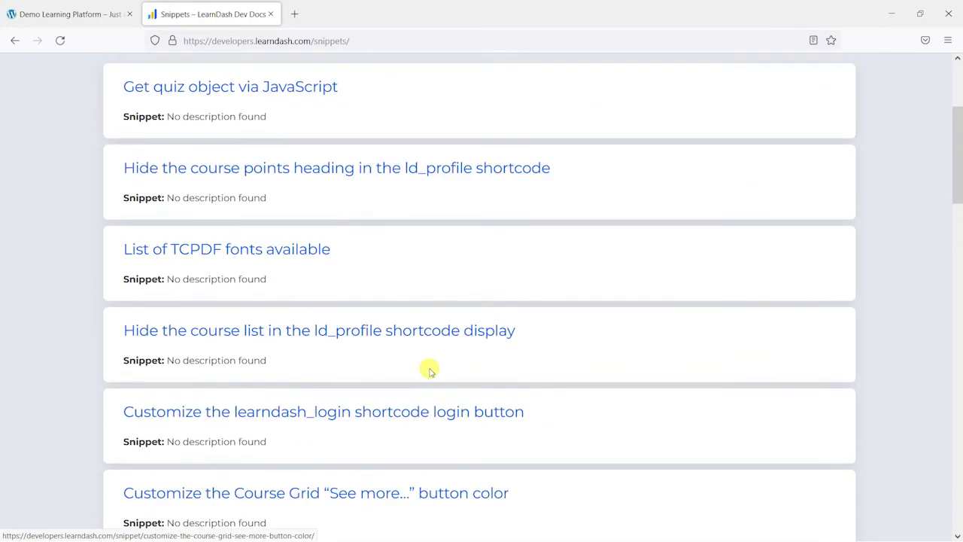
scroll(428, 370, up, 3)
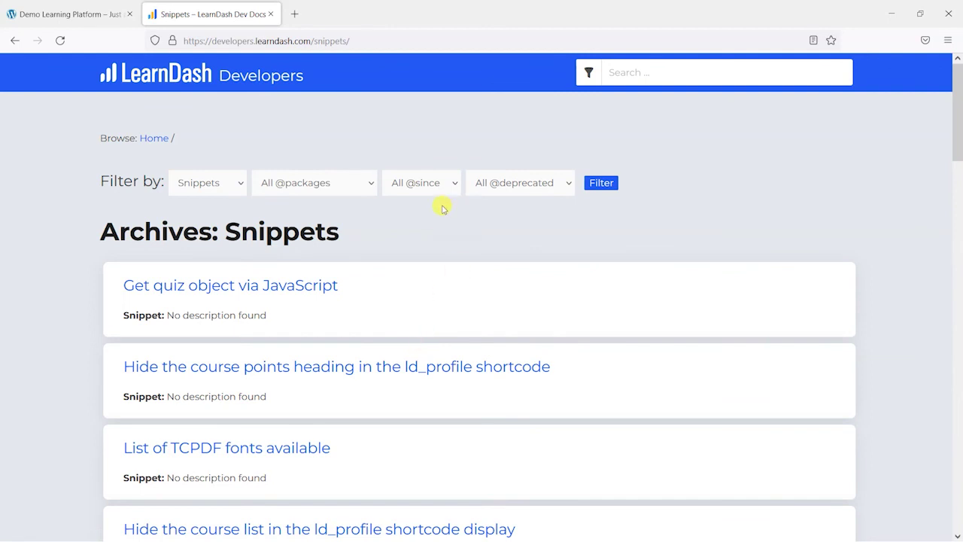
scroll(290, 361, down, 3)
scroll(314, 366, down, 8)
scroll(326, 365, down, 5)
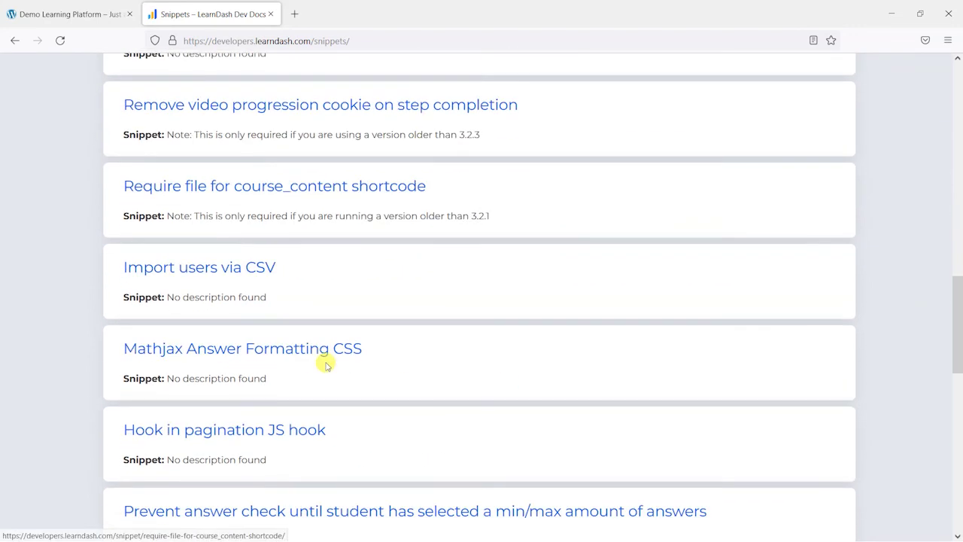
scroll(383, 378, down, 3)
scroll(281, 331, down, 1)
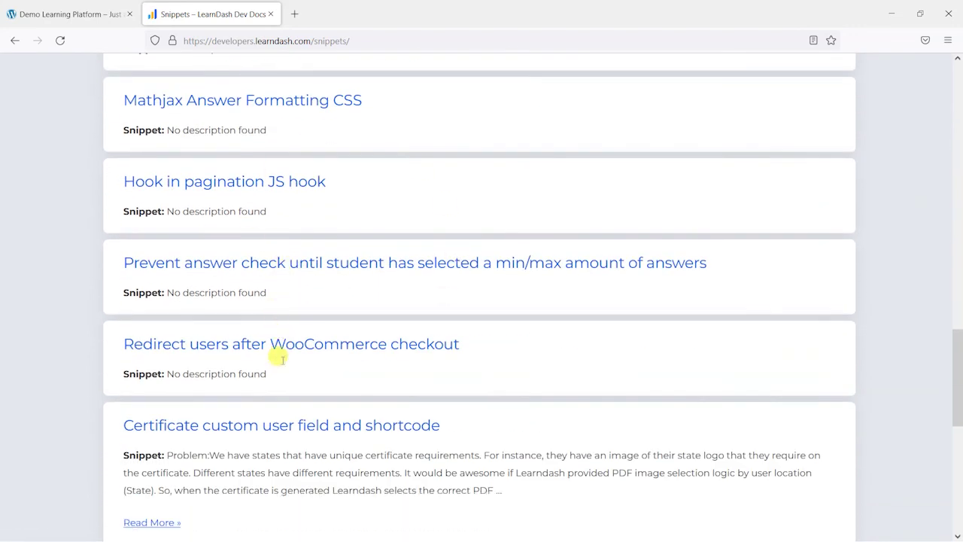
scroll(282, 360, down, 2)
scroll(361, 372, up, 5)
scroll(369, 410, up, 10)
scroll(380, 406, up, 5)
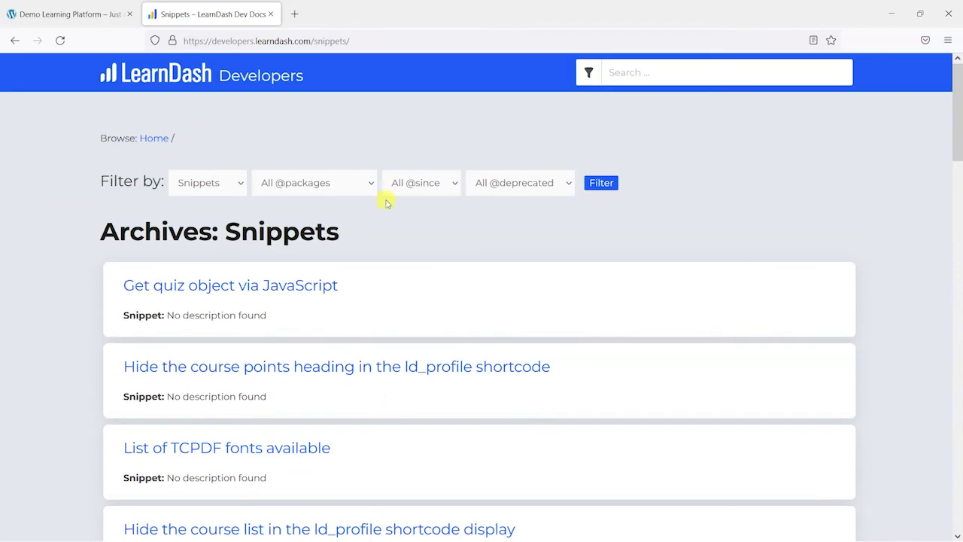
scroll(421, 308, down, 6)
scroll(388, 282, down, 5)
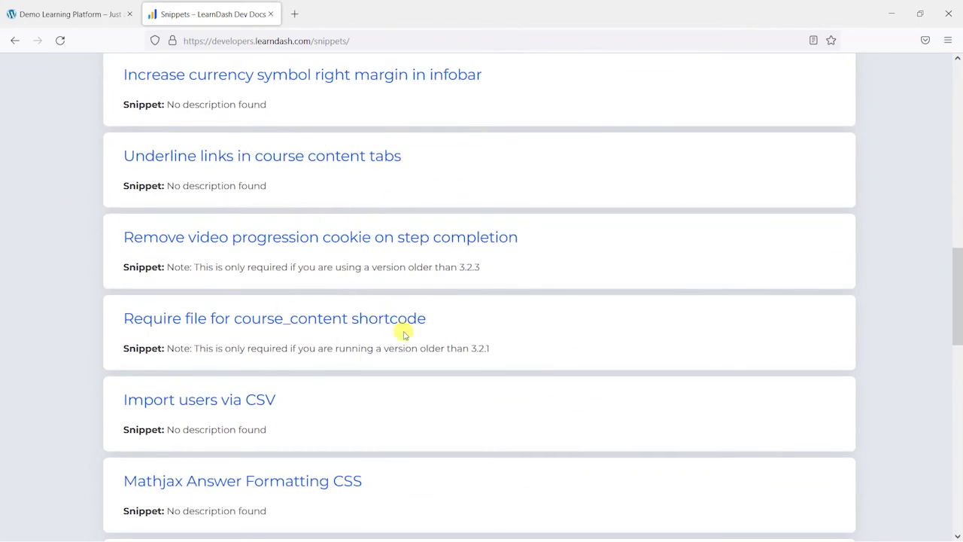
scroll(346, 354, down, 3)
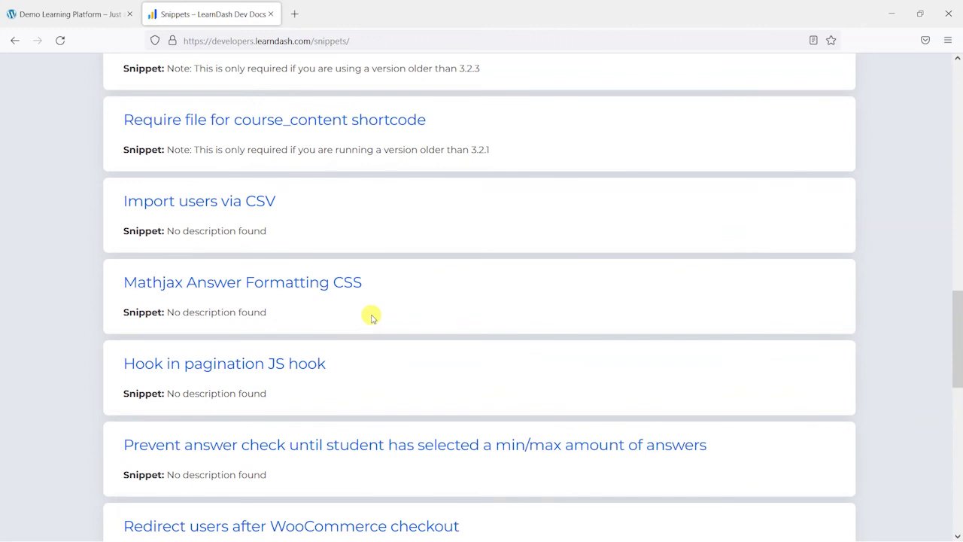
scroll(371, 317, up, 3)
scroll(276, 194, up, 2)
scroll(260, 219, up, 1)
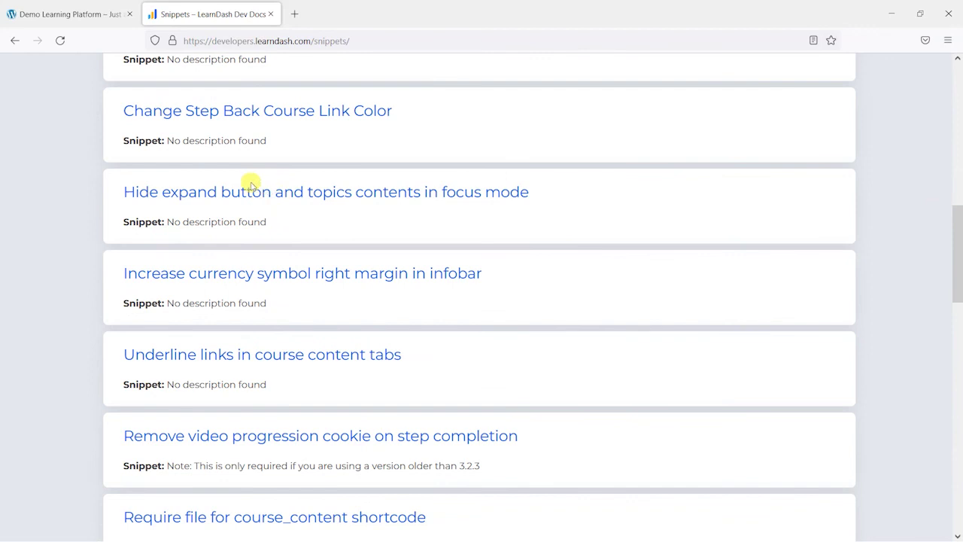